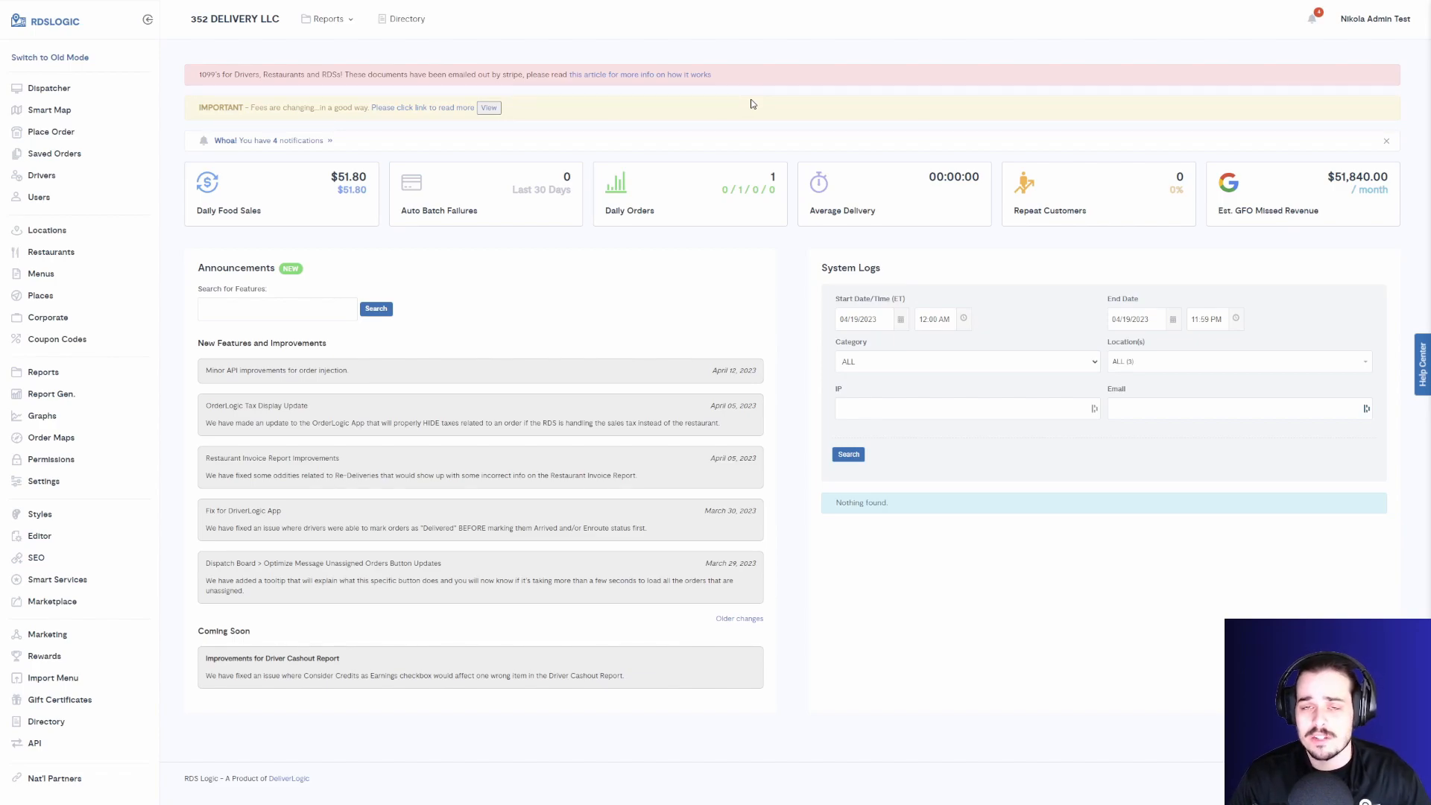
# Step: Open the Additional Charges settings of the Gainesville location
pyautogui.rightClick(499, 42)
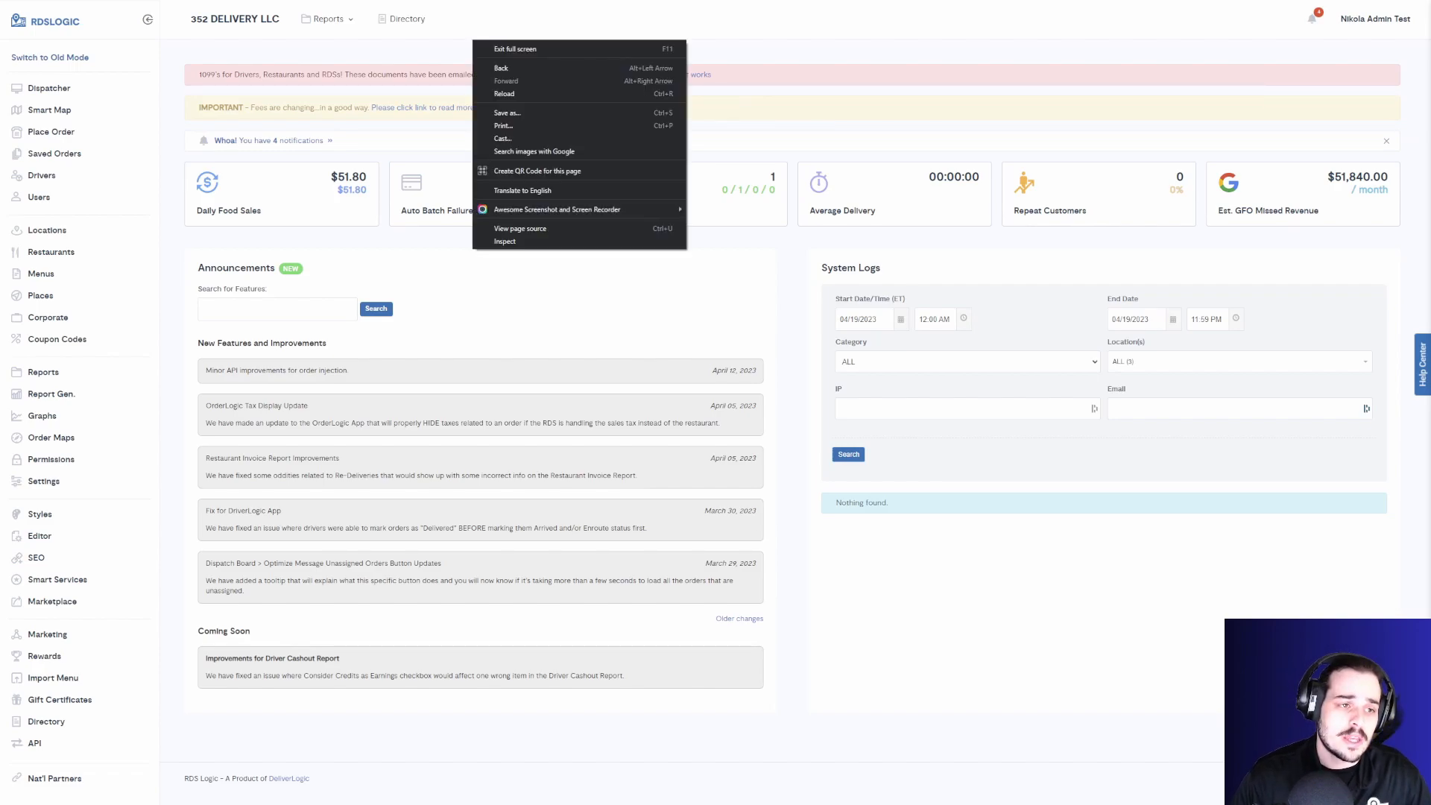
pyautogui.click(174, 235)
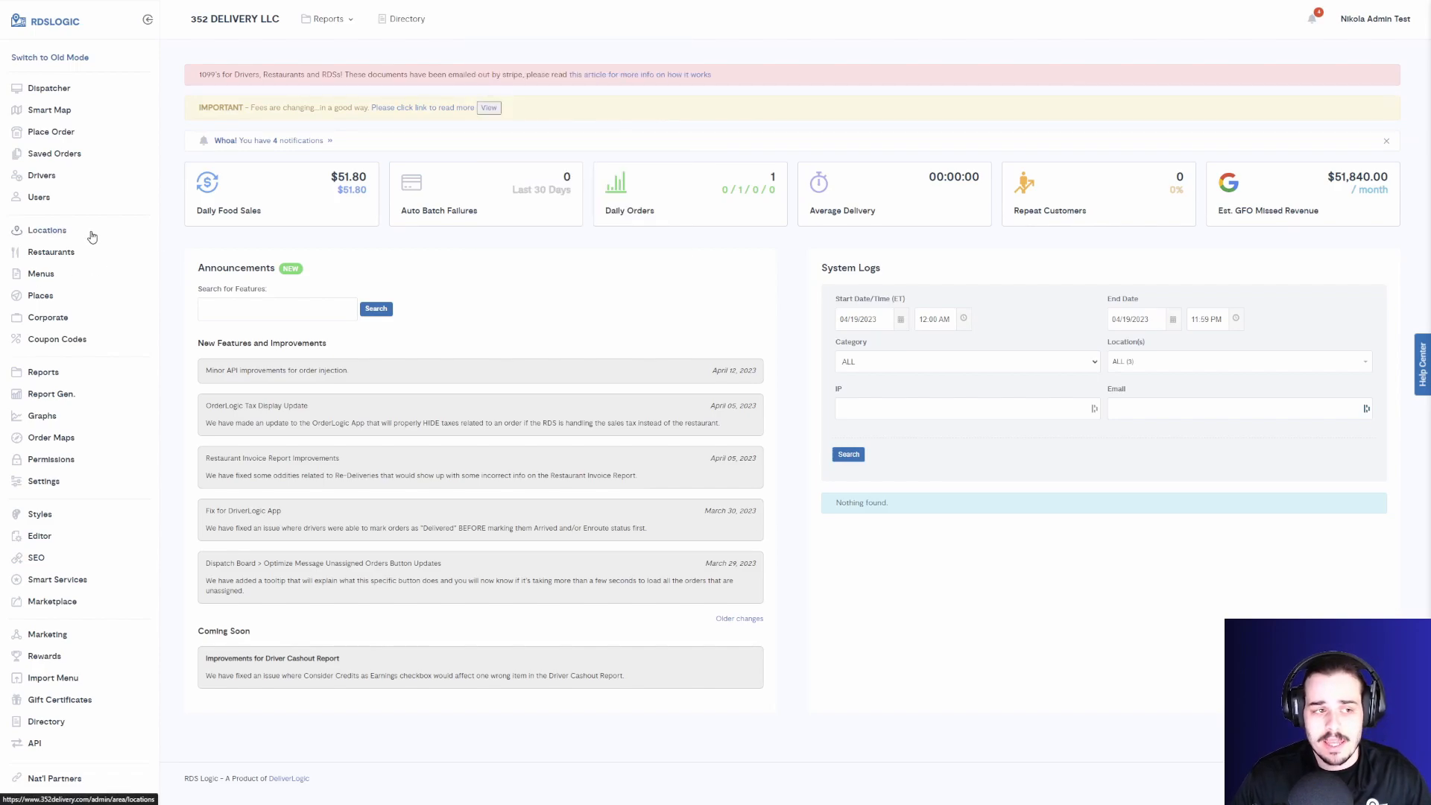
pyautogui.click(93, 235)
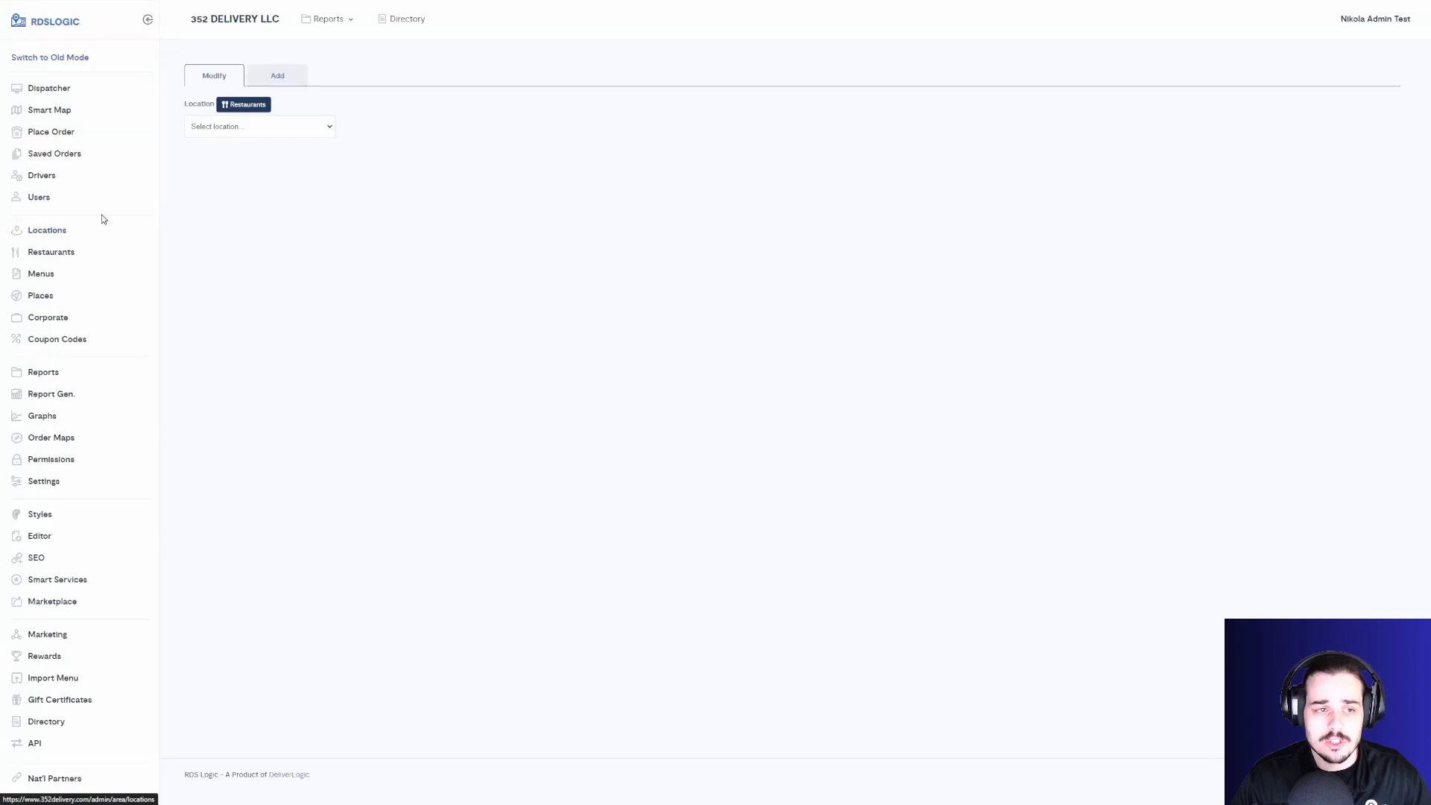
pyautogui.click(266, 131)
pyautogui.click(290, 151)
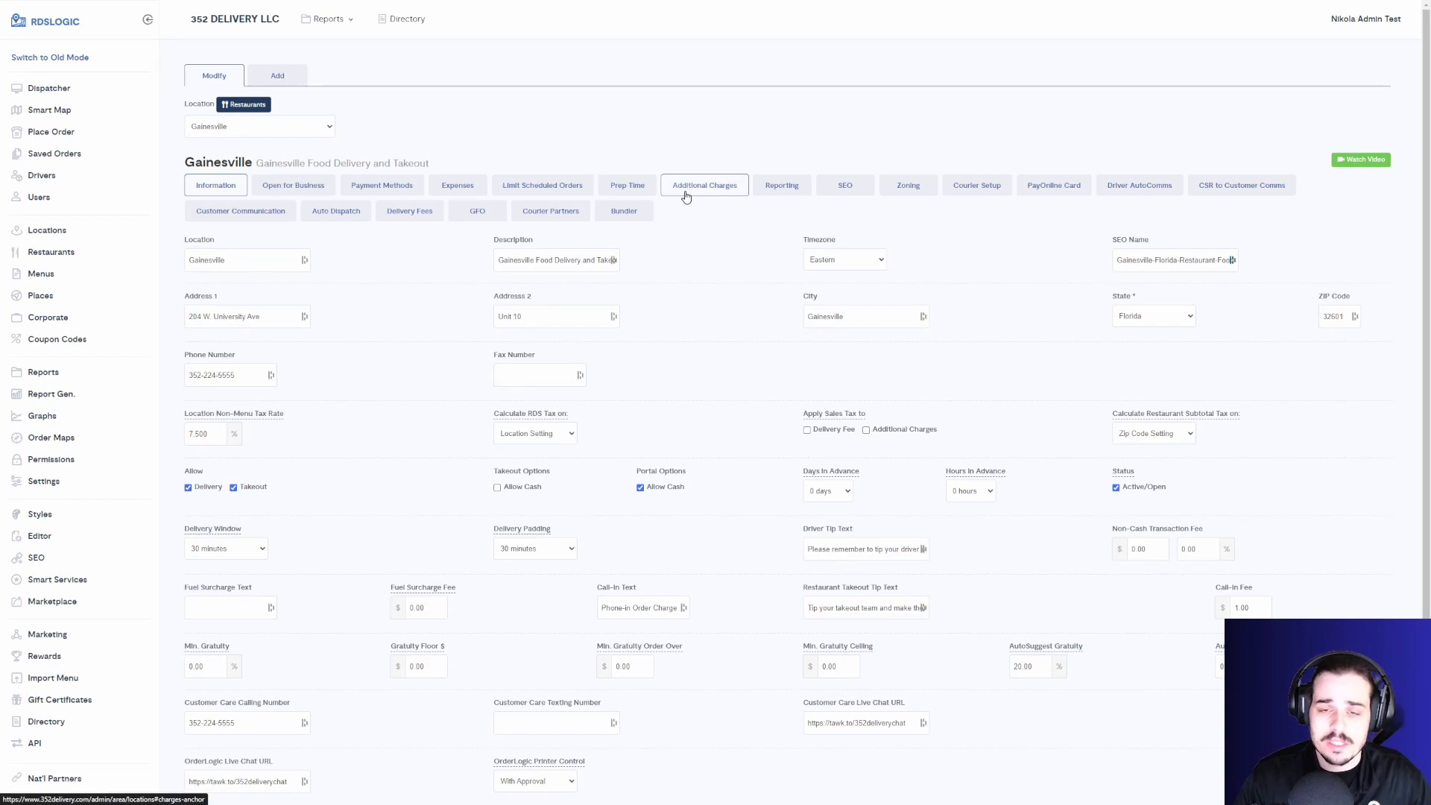
pyautogui.click(687, 196)
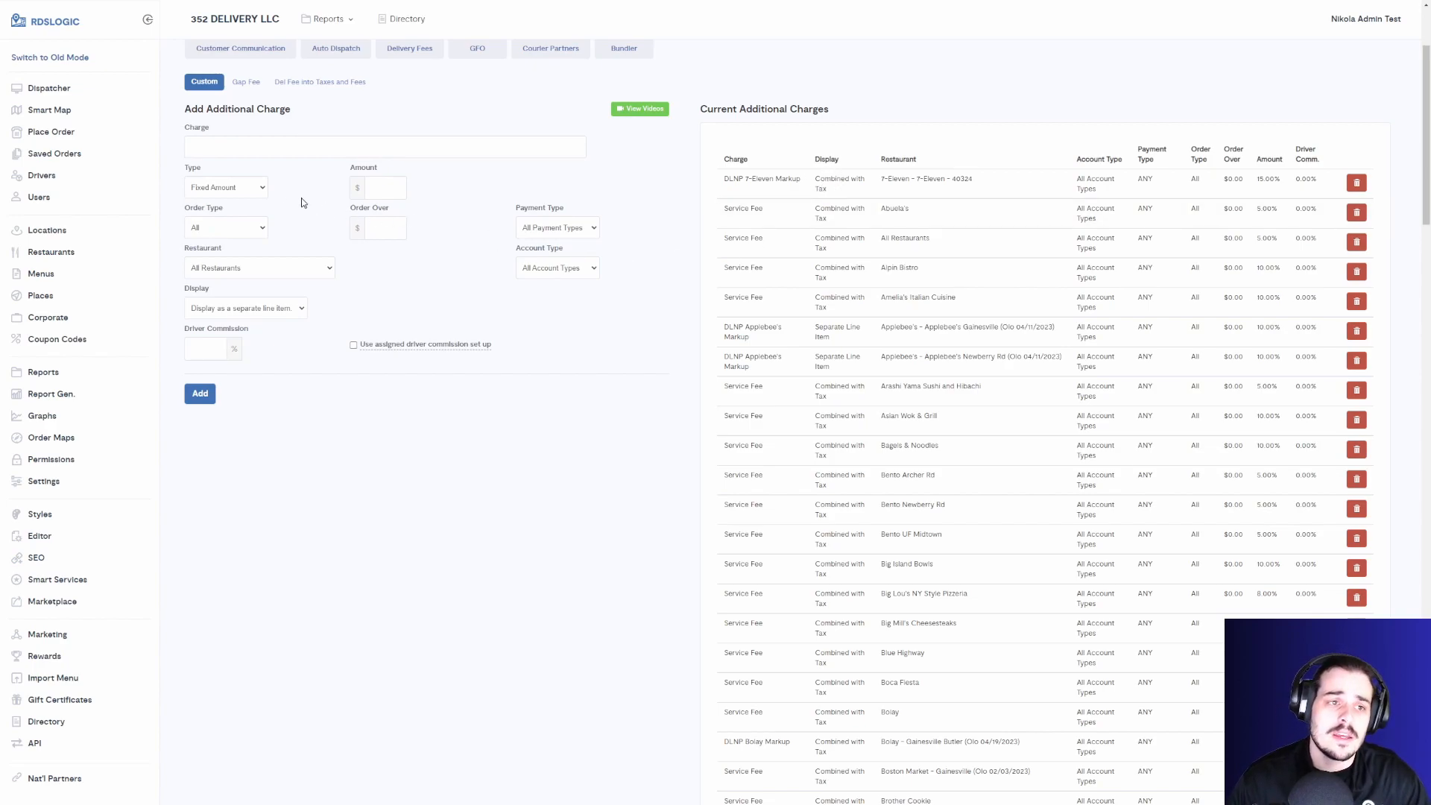
# Step: Name the new additional charge Service Fee and give it a fixed amount of $2
pyautogui.click(262, 151)
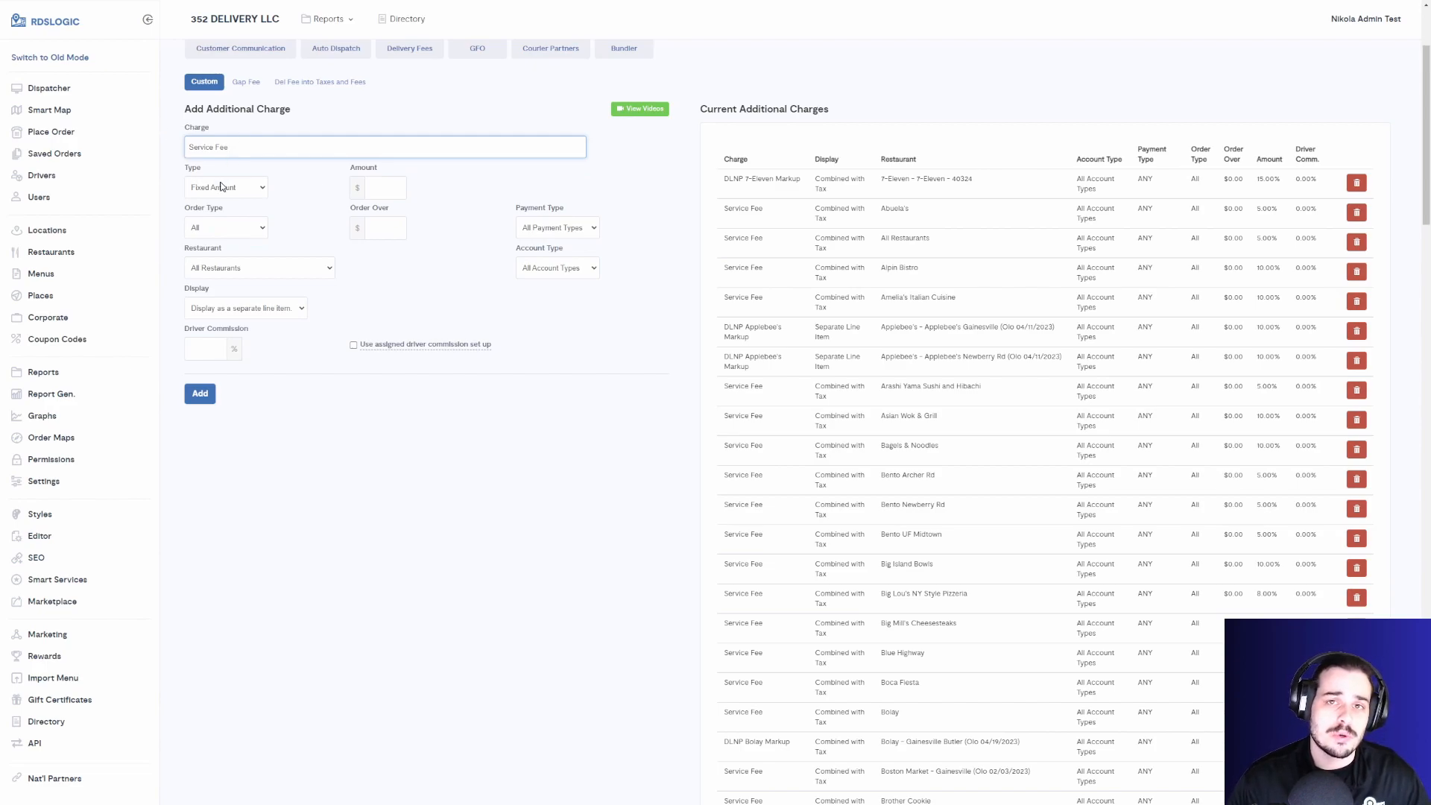
pyautogui.click(380, 191)
pyautogui.write('2')
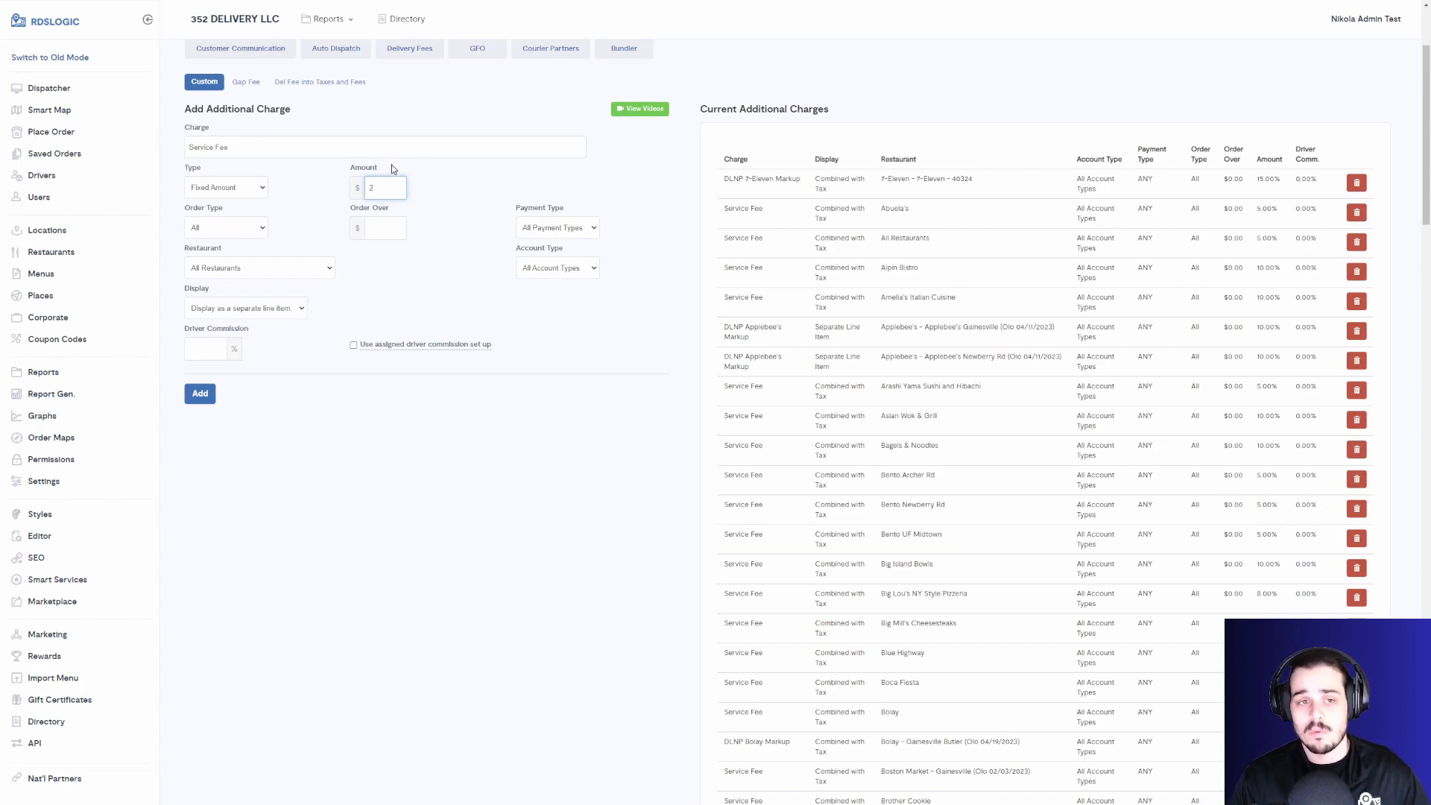
# Step: Switch the Service Fee charge to the Percentage type and set it to 10%
pyautogui.click(264, 192)
pyautogui.click(250, 218)
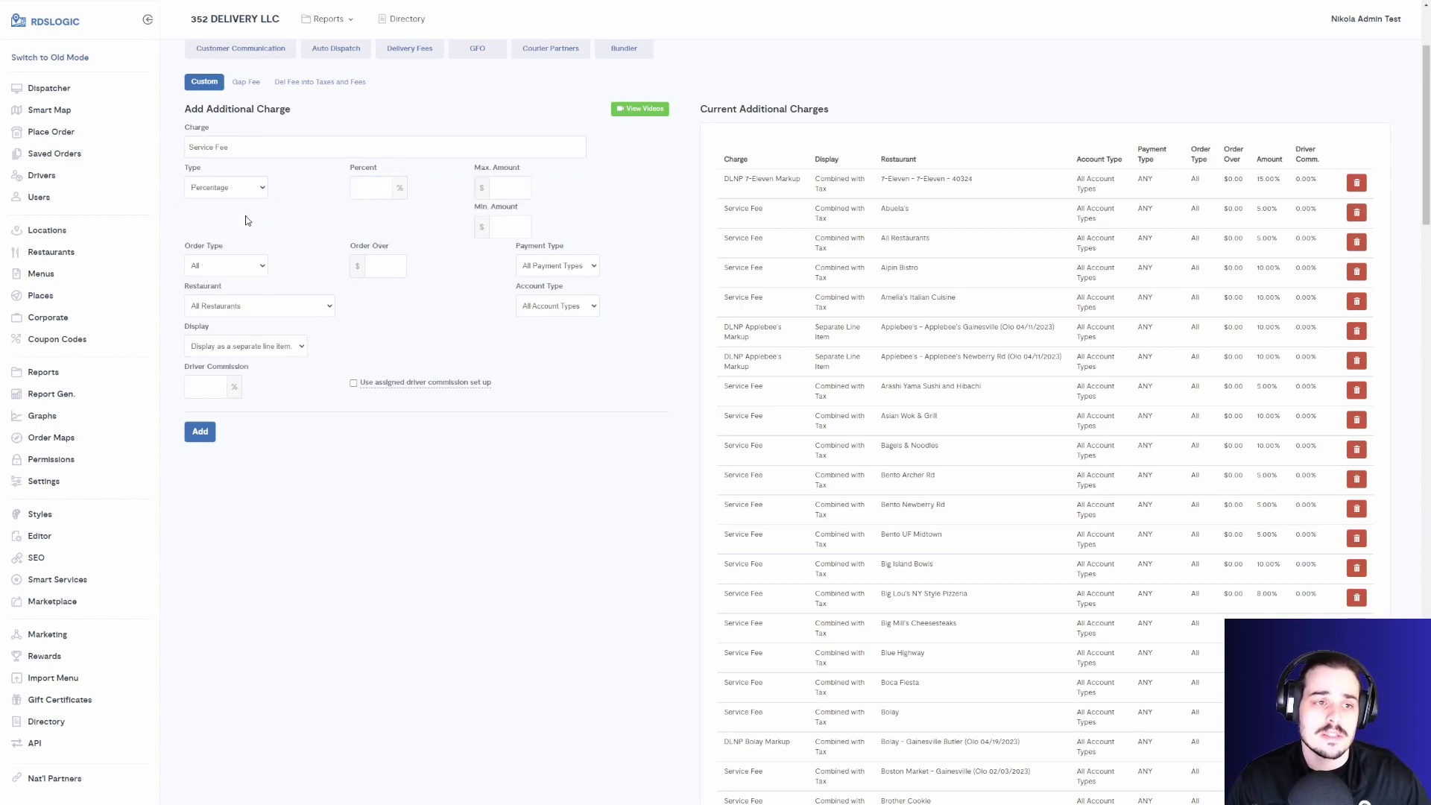
pyautogui.write('10')
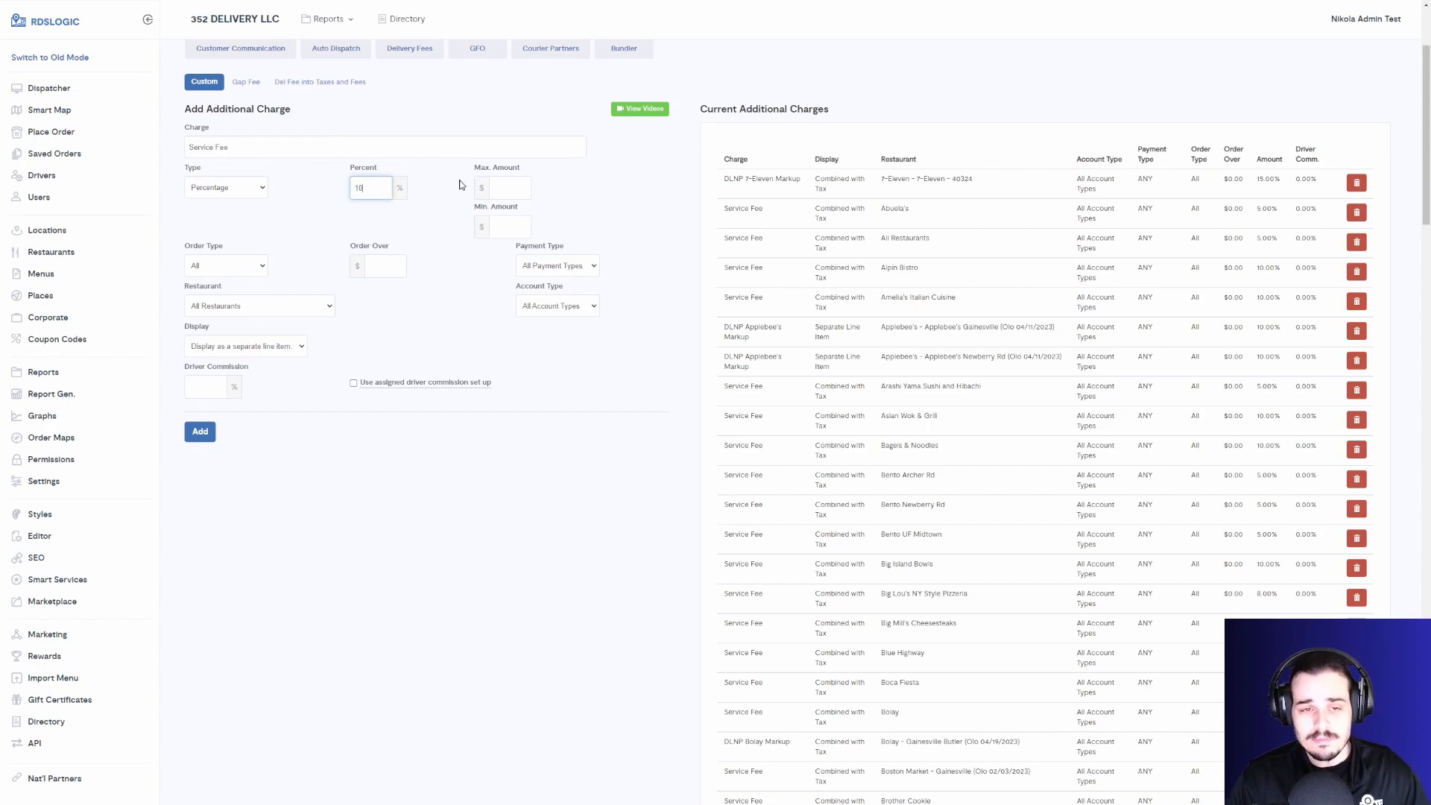
# Step: Set the Service Fee's minimum amount to $1.50 and its maximum amount to $15
pyautogui.click(498, 189)
pyautogui.click(503, 224)
pyautogui.click(512, 191)
pyautogui.click(514, 223)
pyautogui.click(519, 192)
pyautogui.click(520, 220)
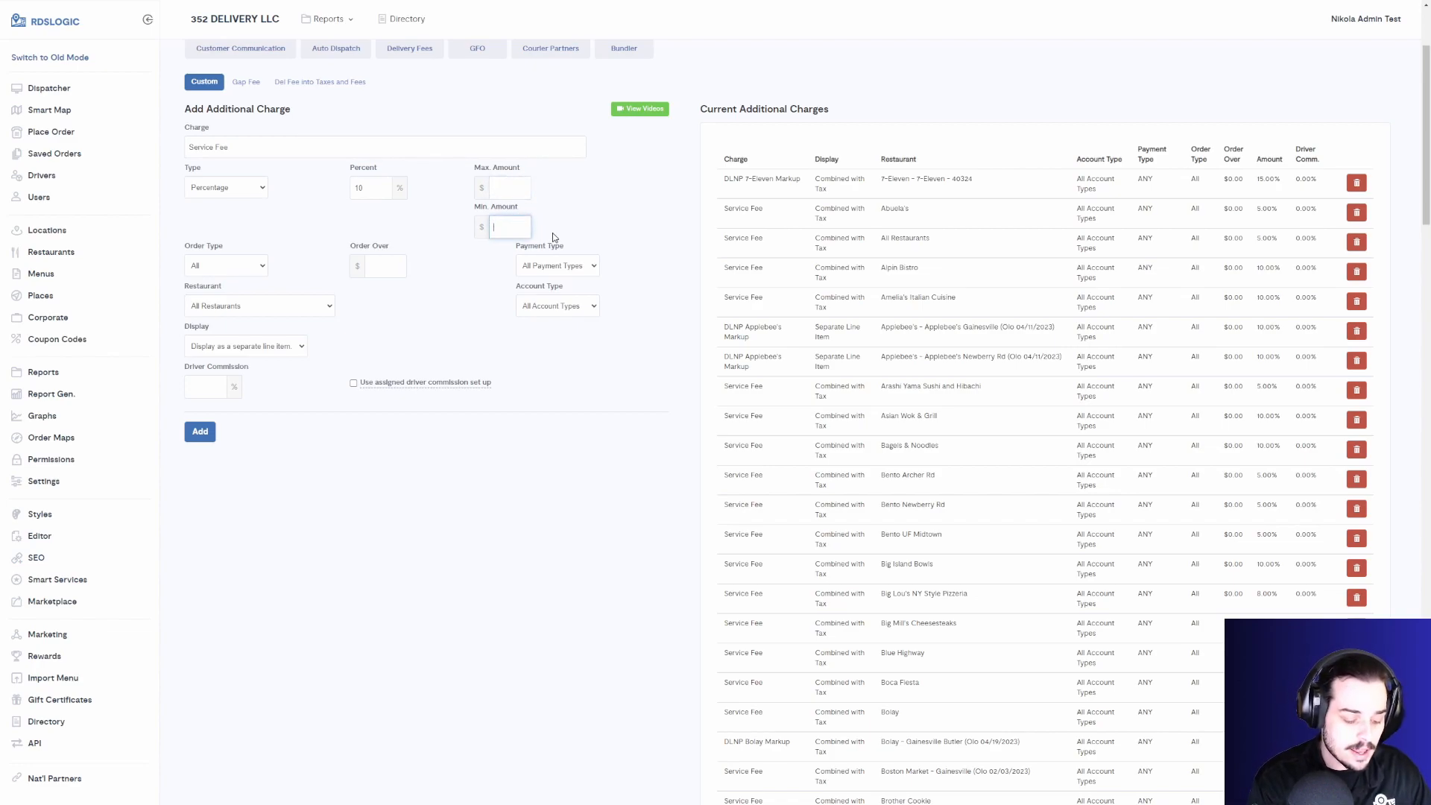
pyautogui.write('1.5')
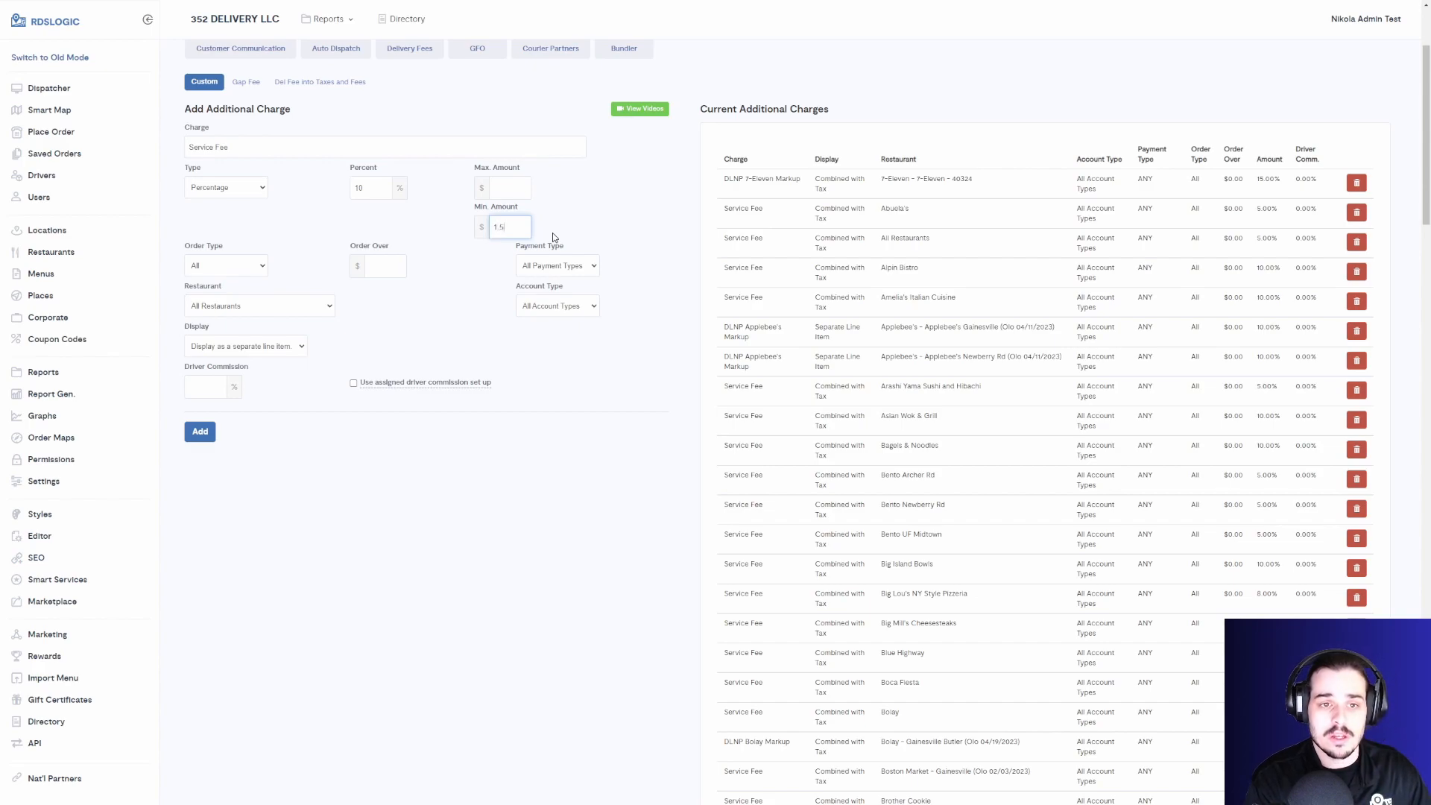
pyautogui.write('0')
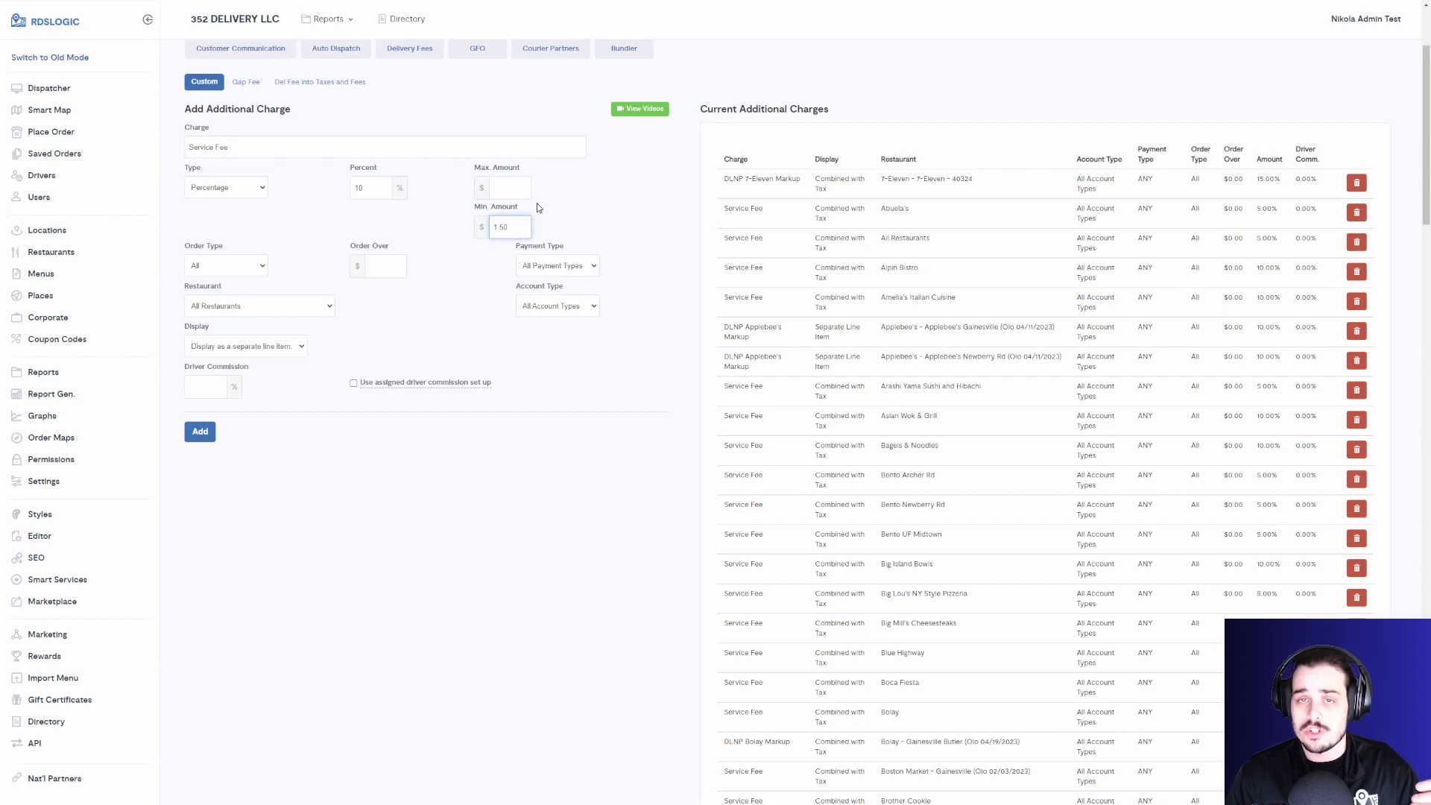
pyautogui.click(524, 180)
pyautogui.write('15')
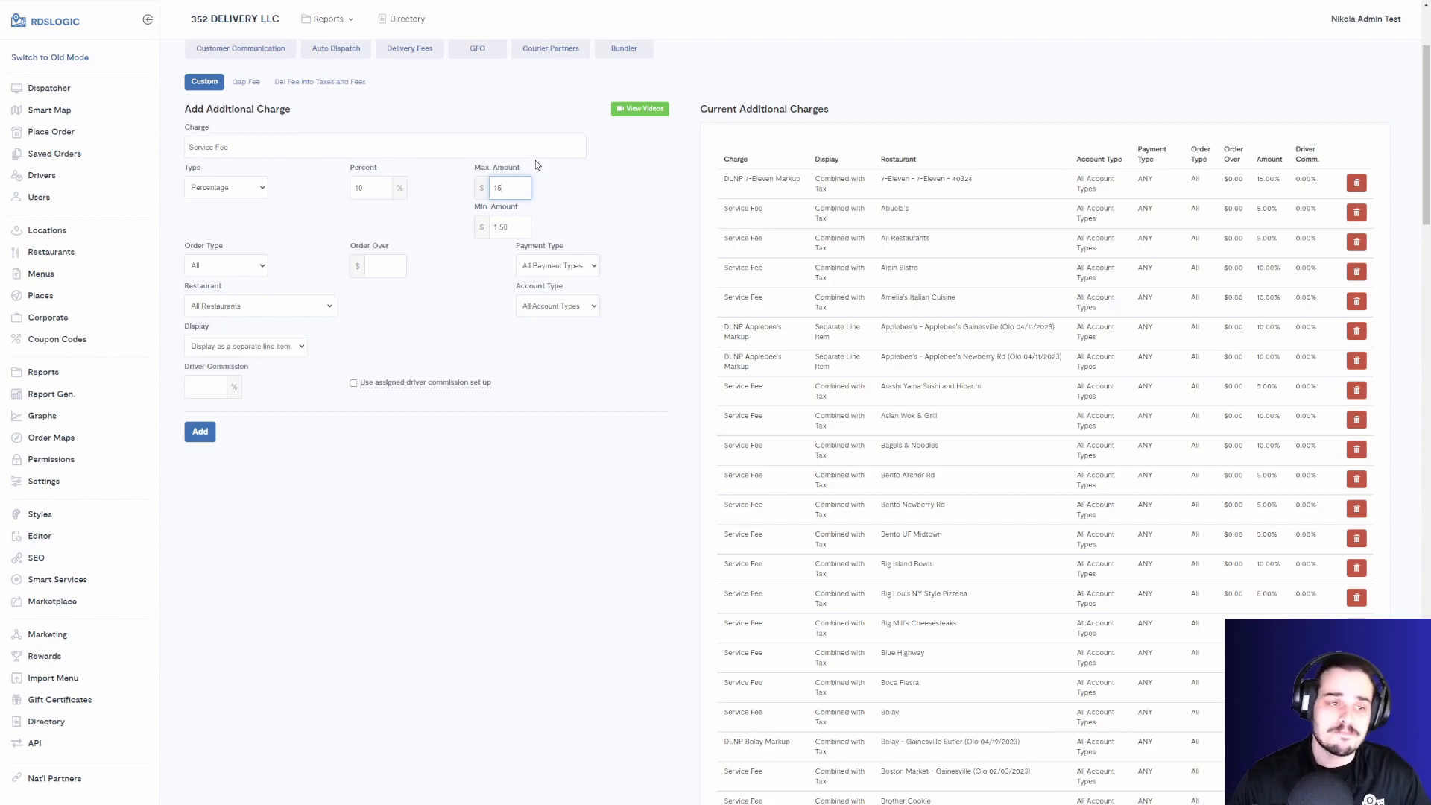
# Step: Keep the charge on all order types, with an order-over threshold of $20 and a minimum amount of $2
pyautogui.click(246, 262)
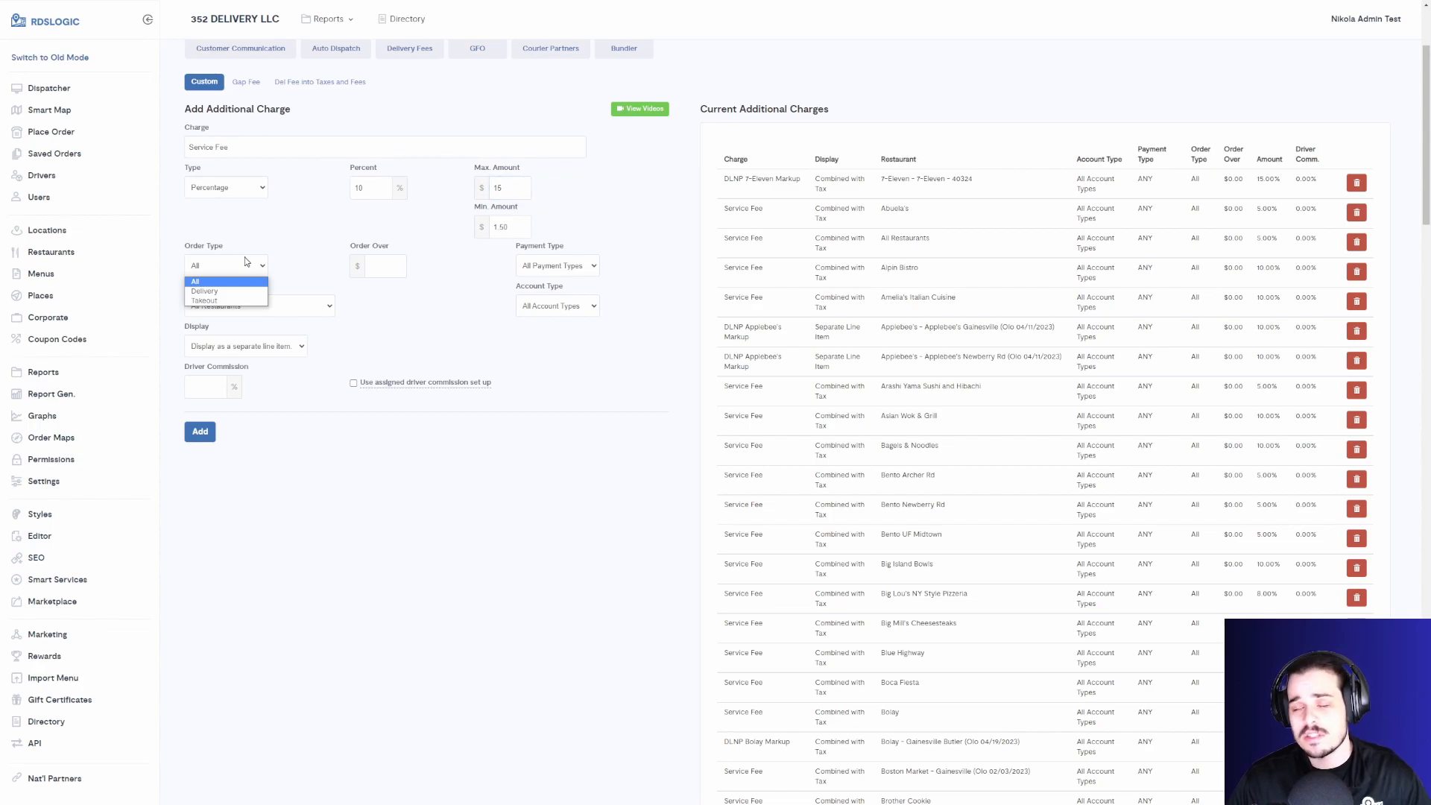
pyautogui.click(246, 262)
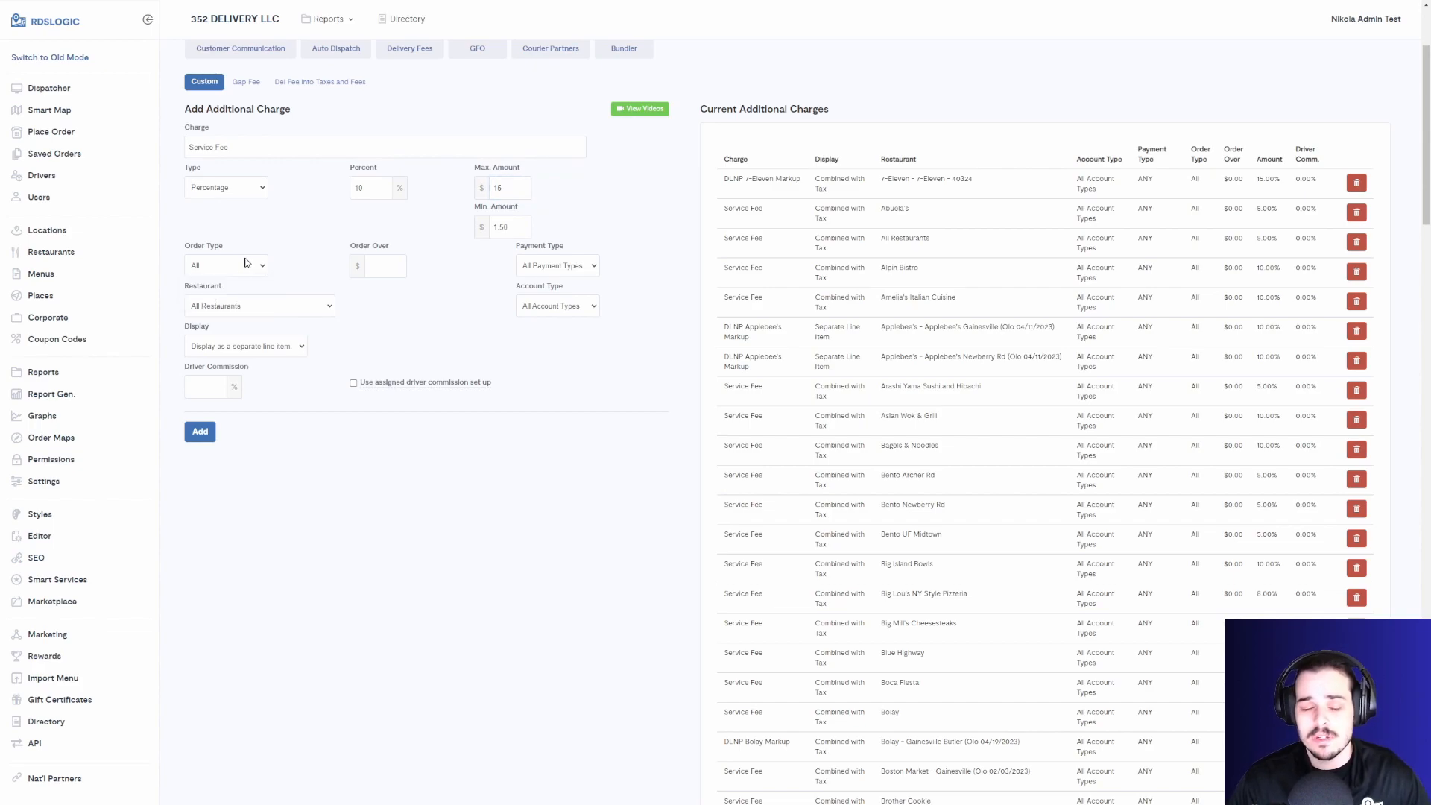
pyautogui.click(379, 261)
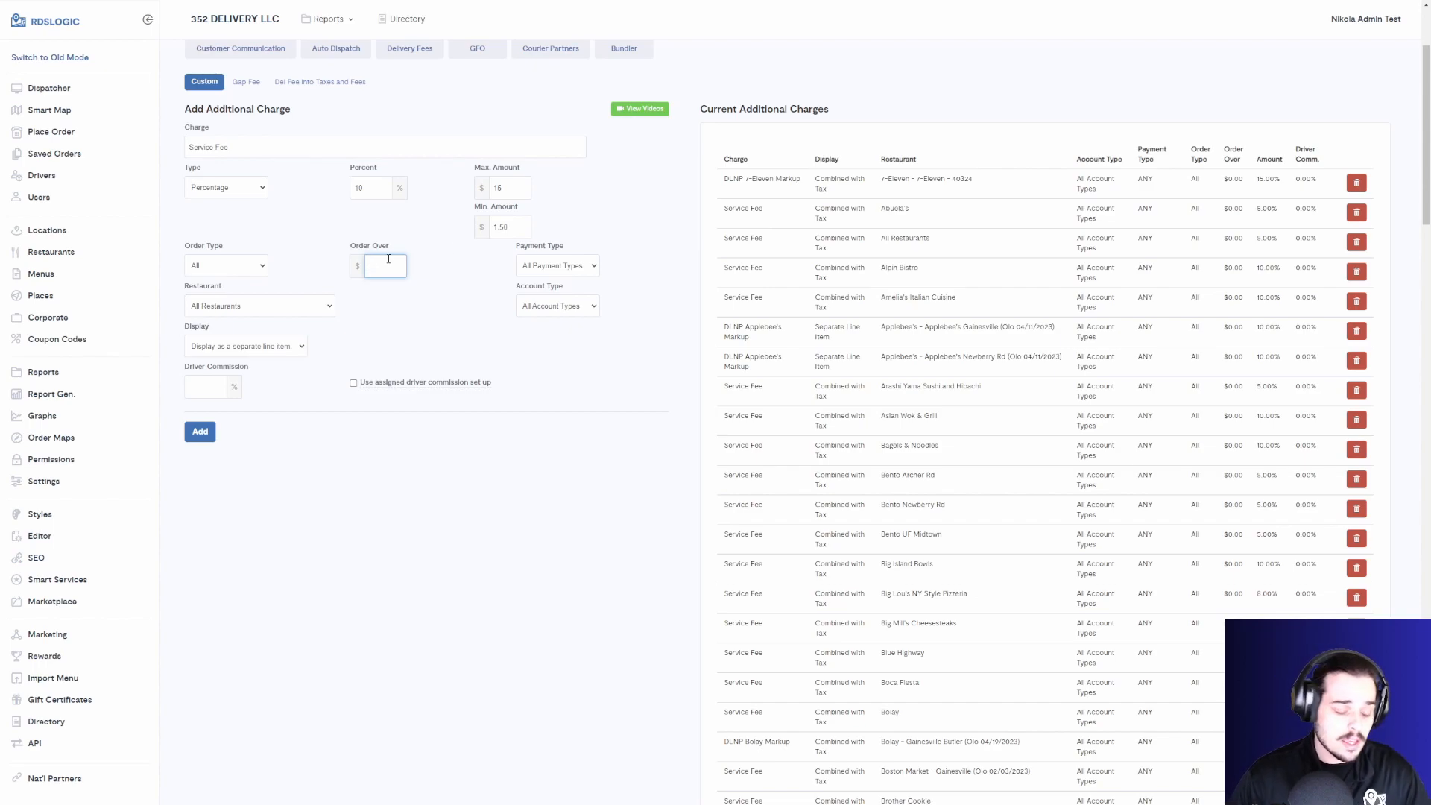
pyautogui.write('20')
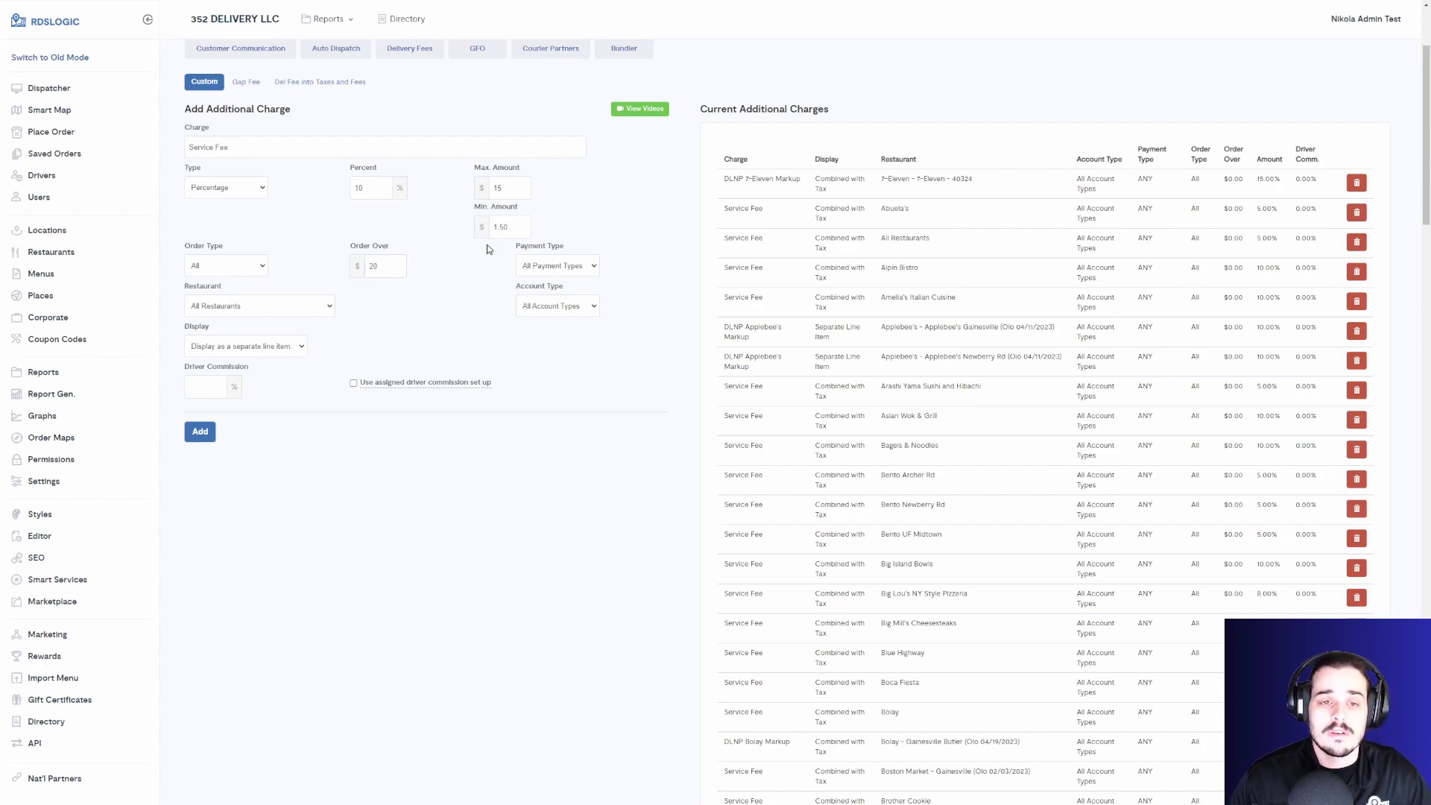
pyautogui.moveTo(522, 230); pyautogui.dragTo(496, 228)
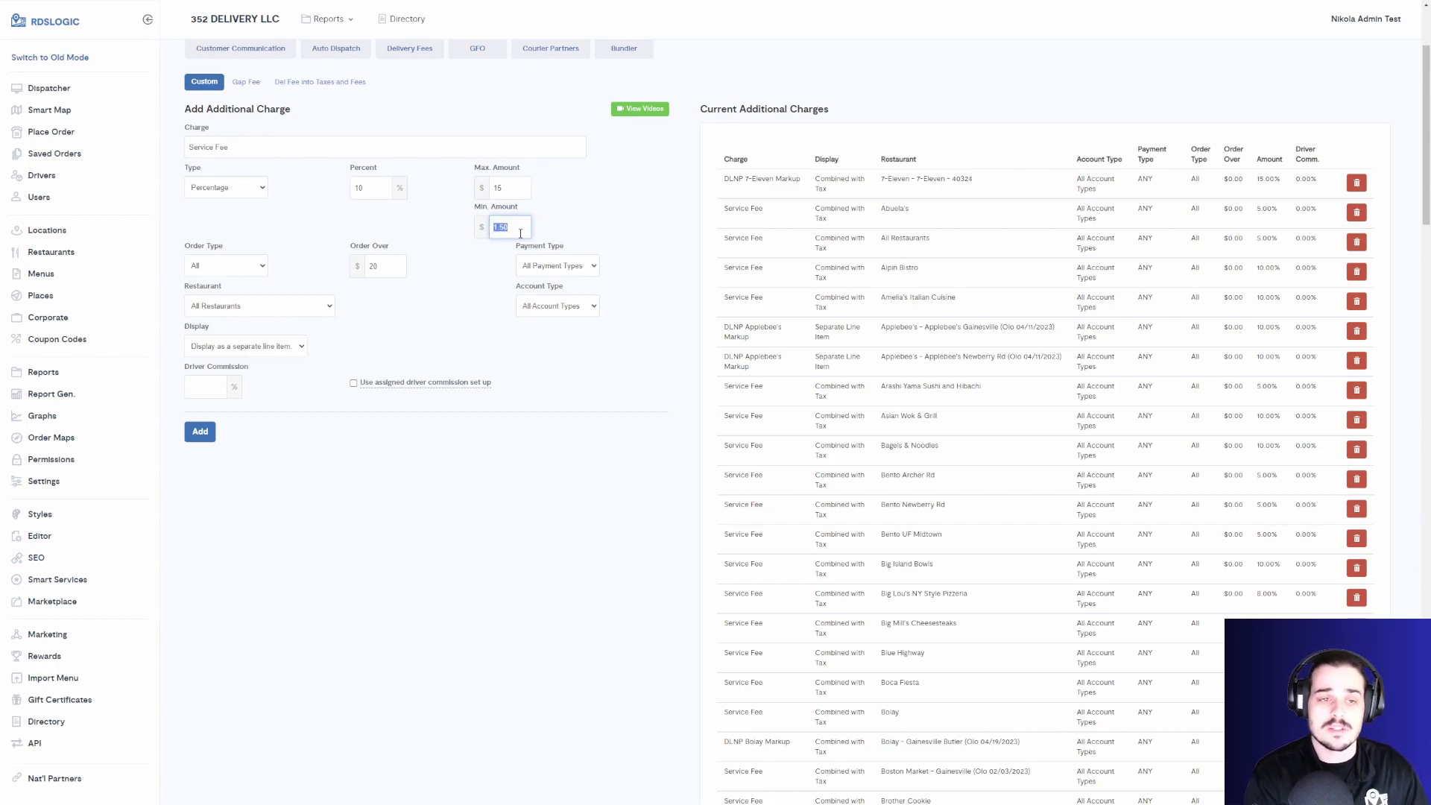
pyautogui.write('2')
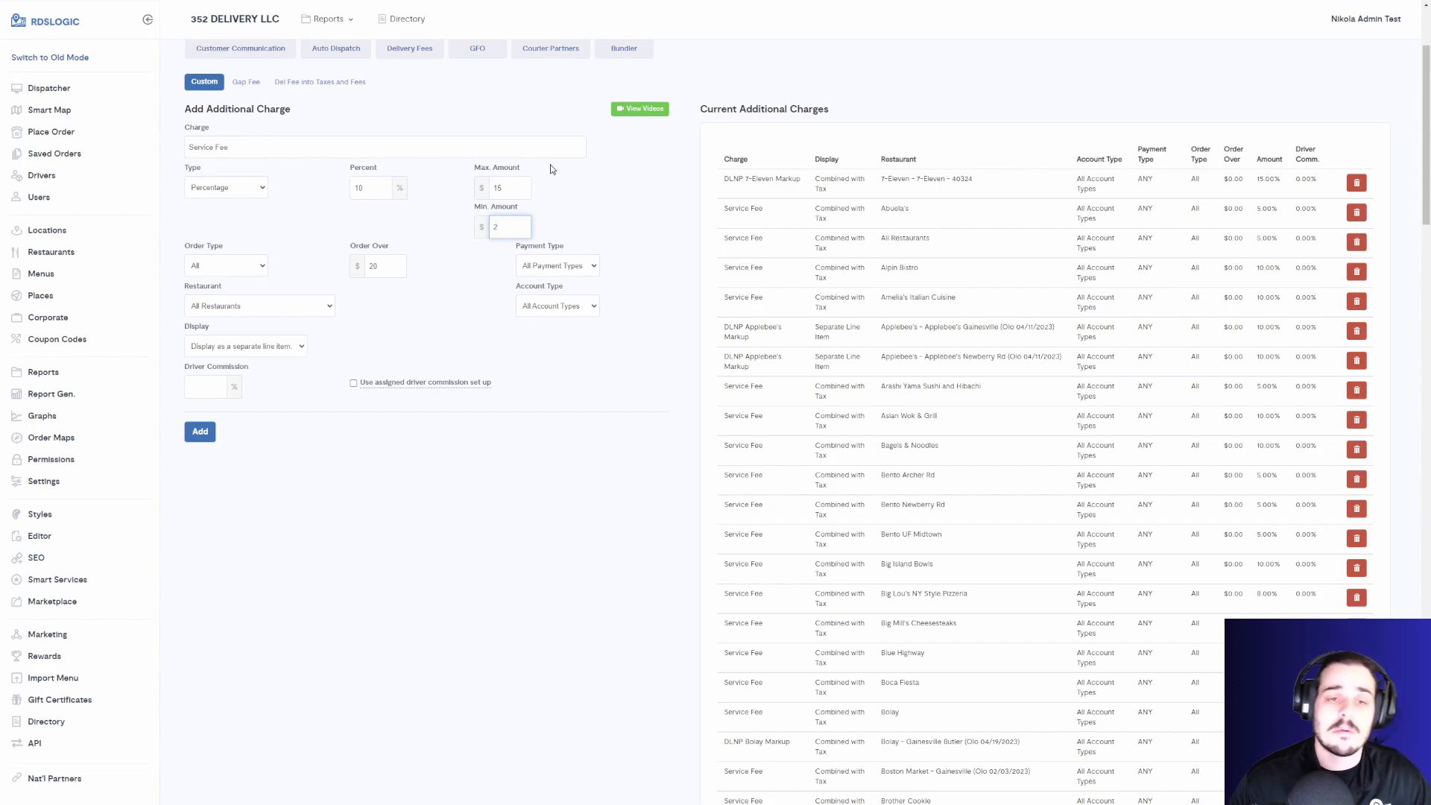
# Step: Set the charge's order-over threshold to $15, keeping its minimum amount at $2
pyautogui.doubleClick(369, 266)
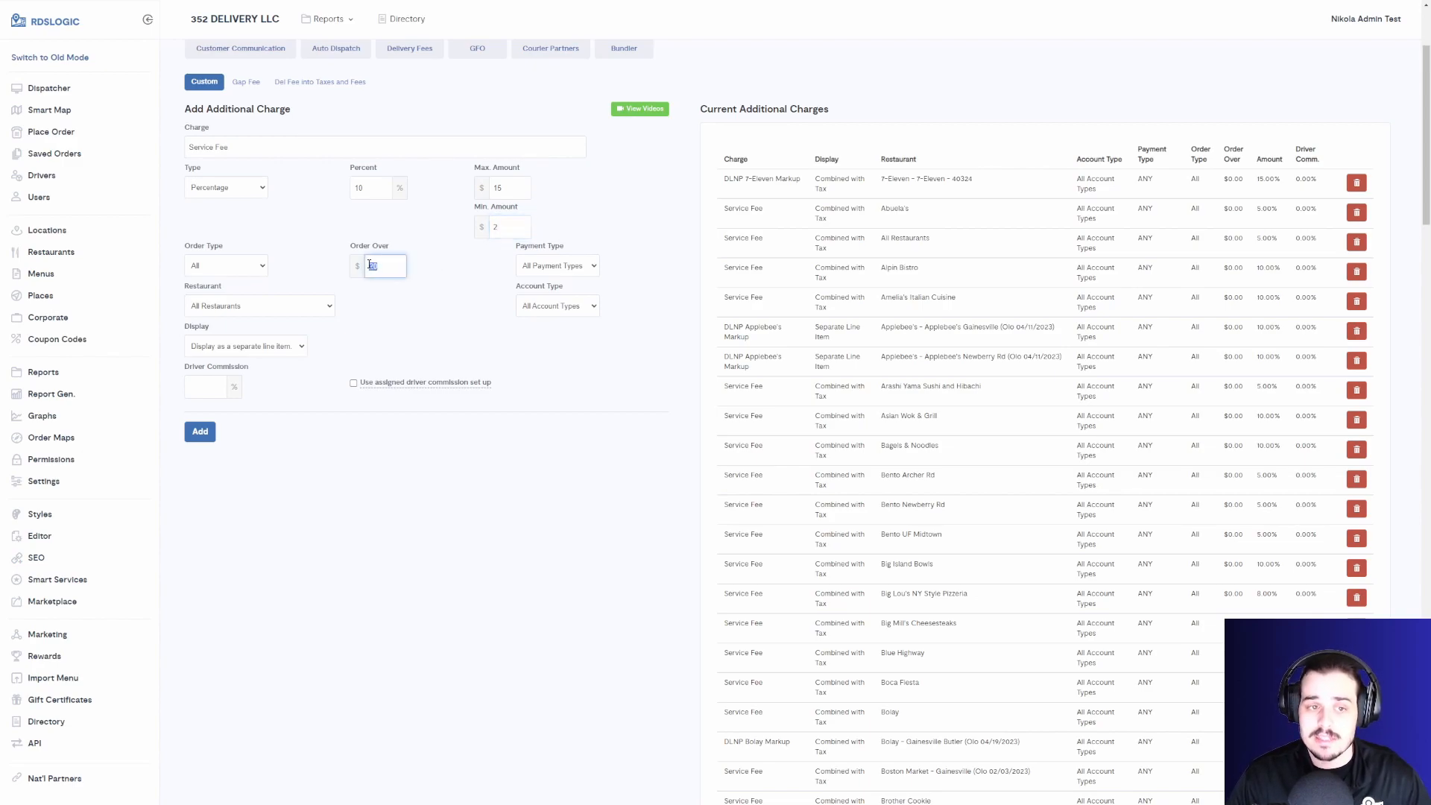
pyautogui.click(377, 265)
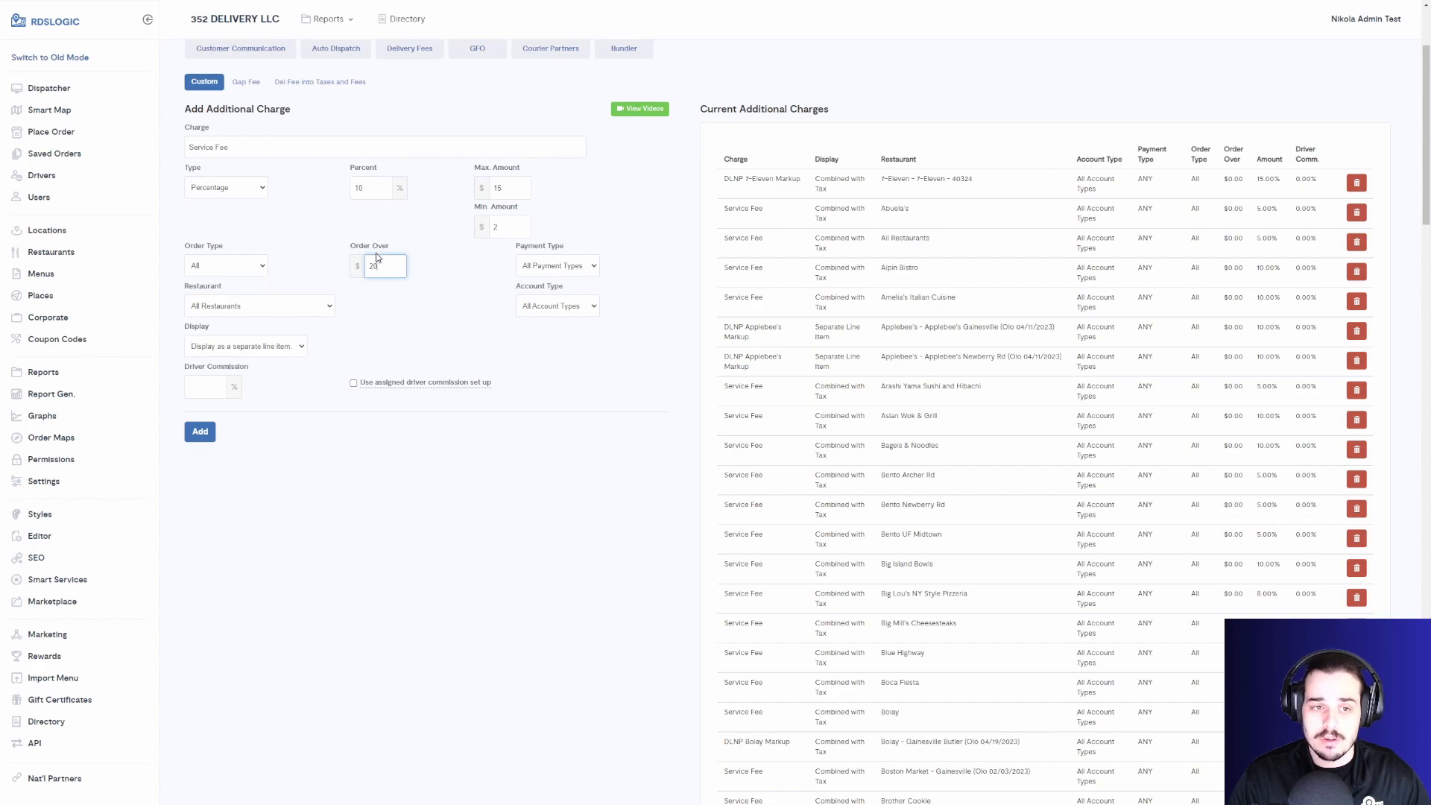
pyautogui.doubleClick(493, 227)
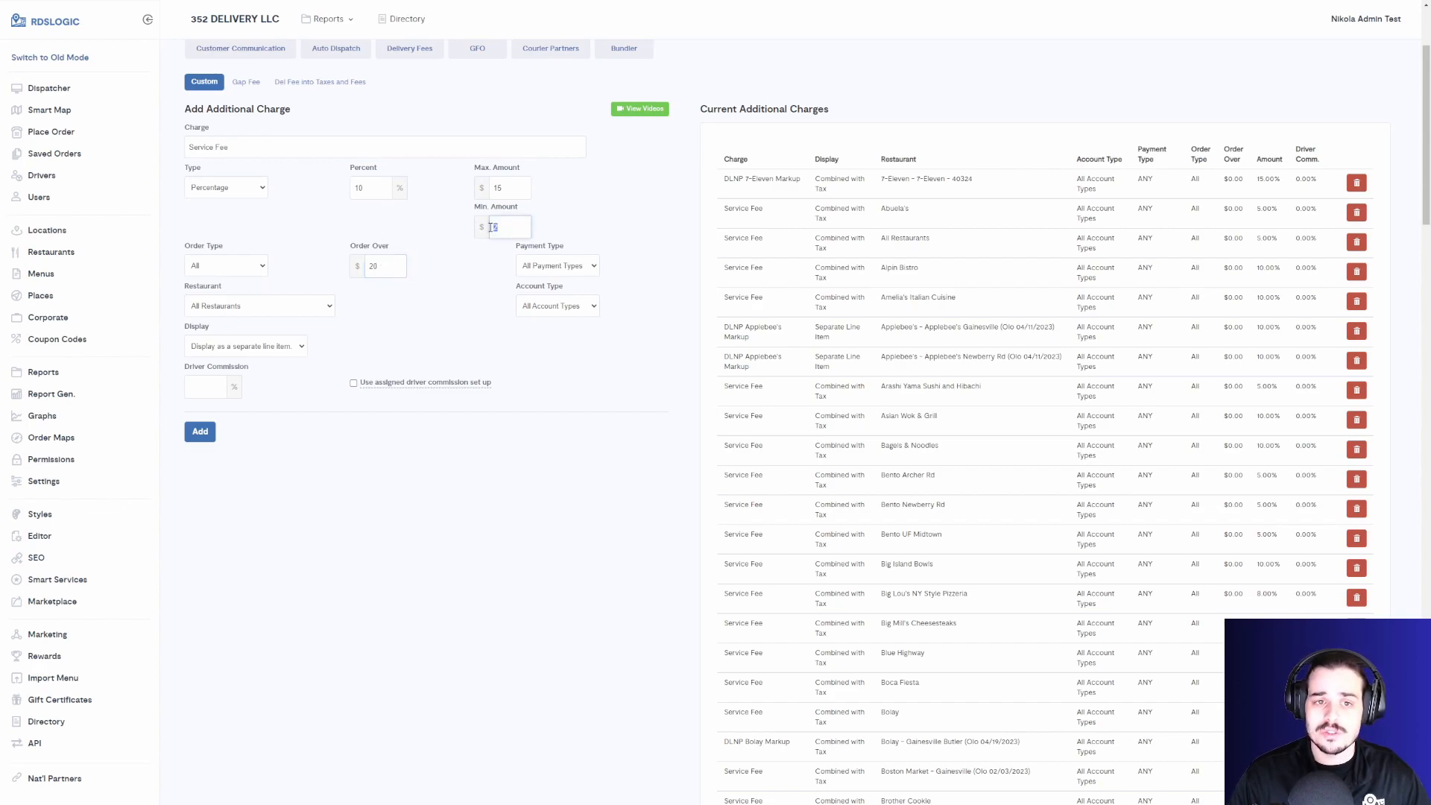
pyautogui.click(504, 227)
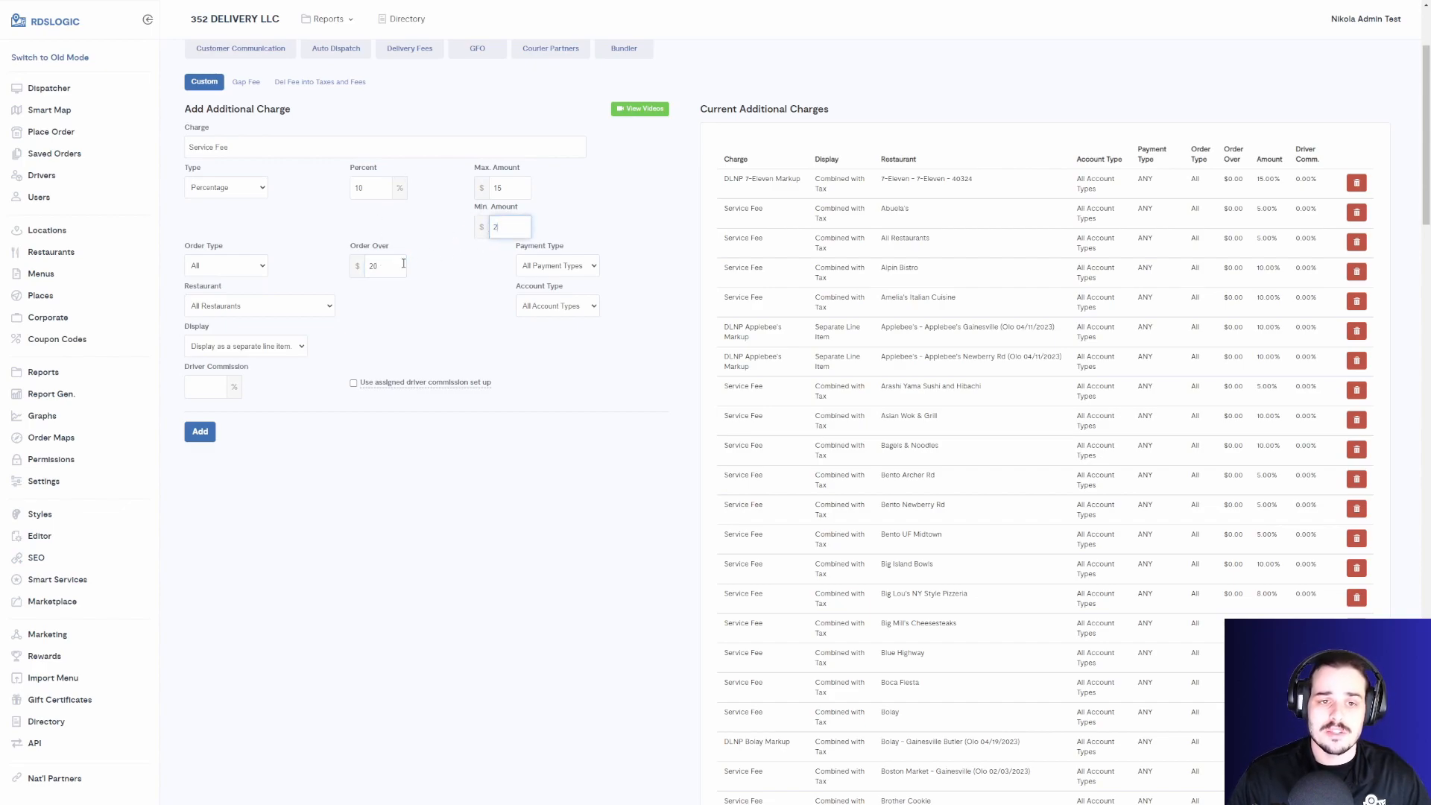
pyautogui.doubleClick(405, 275)
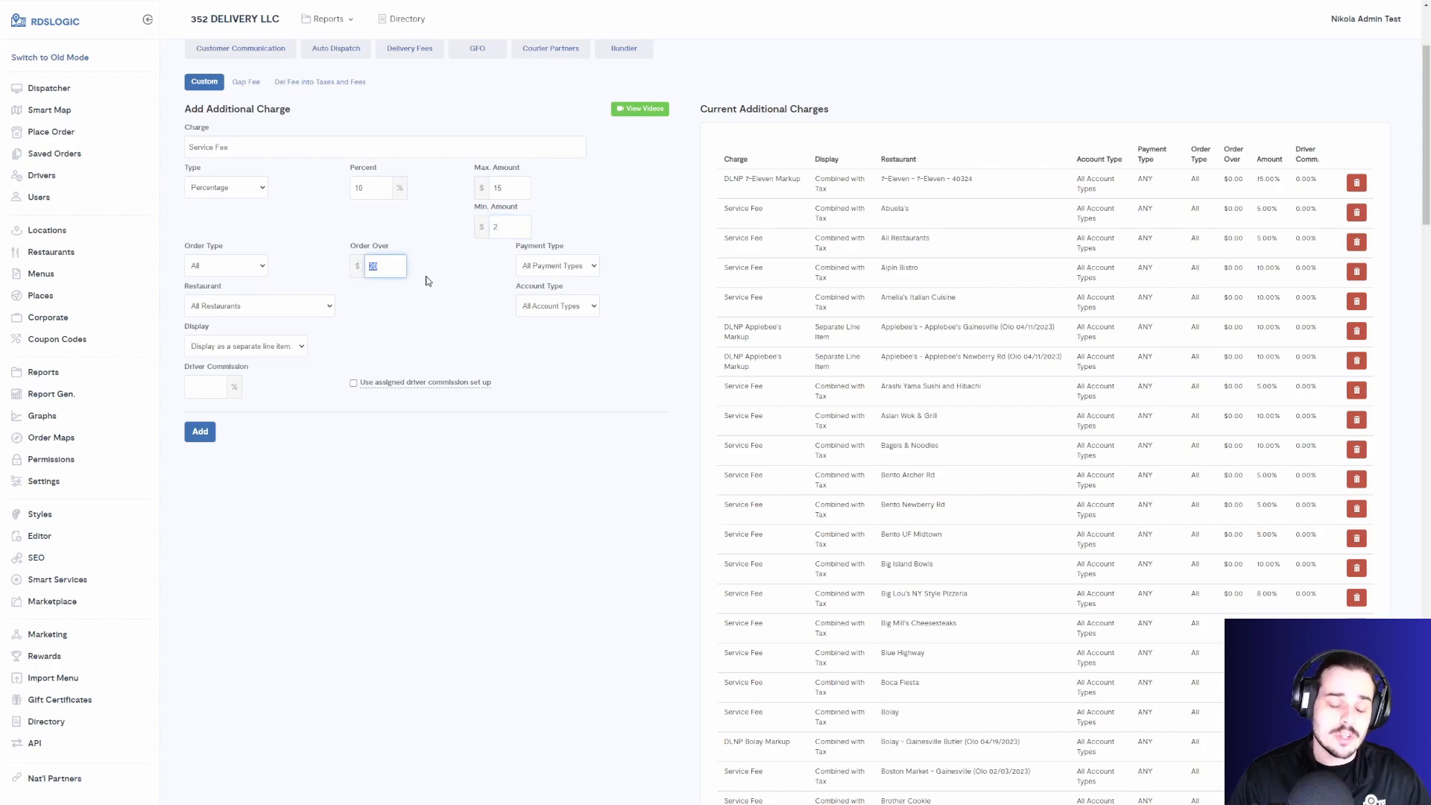
pyautogui.write('15')
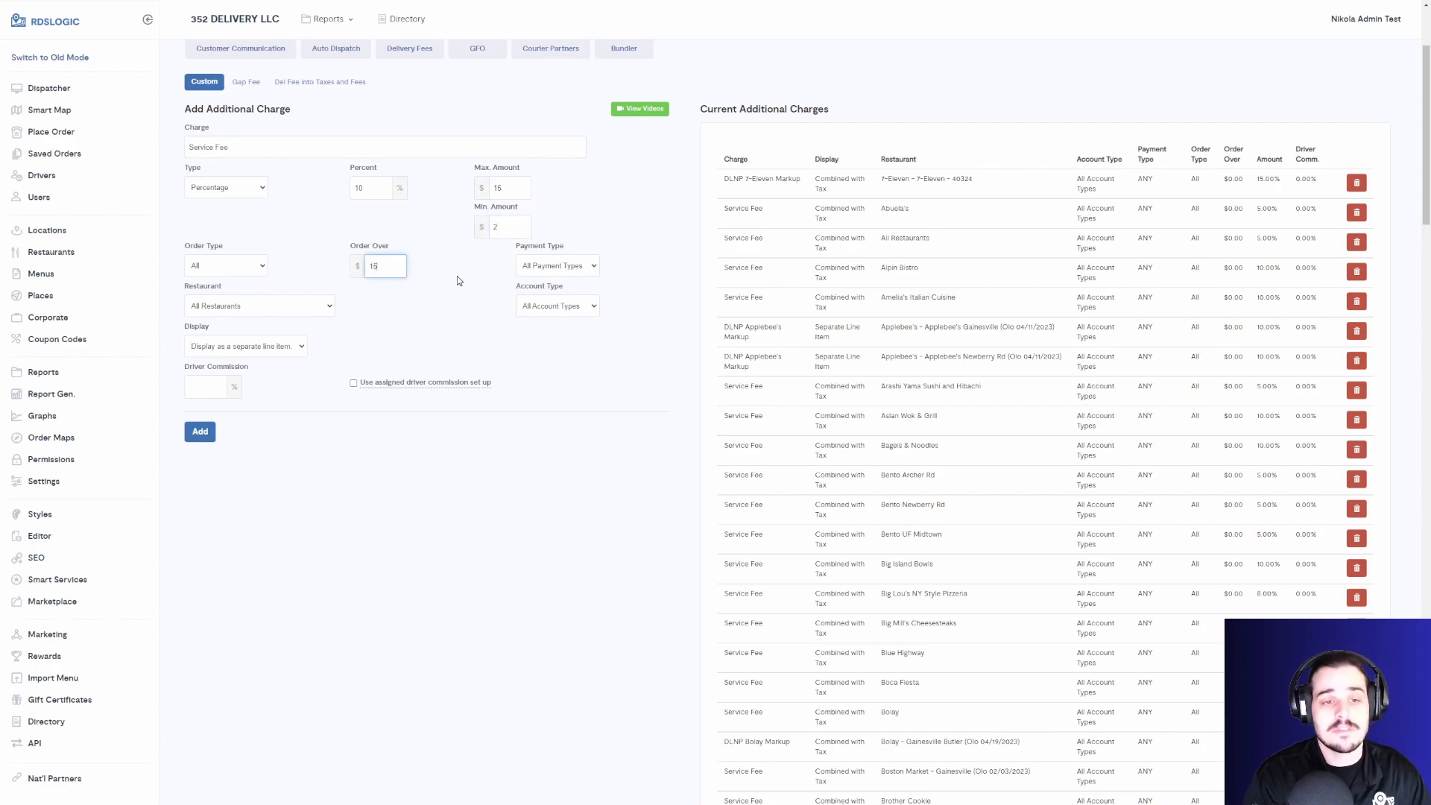
# Step: Compare the charge's percentage and order-over threshold with its minimum amount
pyautogui.click(461, 235)
pyautogui.doubleClick(371, 266)
pyautogui.click(365, 189)
pyautogui.moveTo(367, 189); pyautogui.dragTo(359, 189)
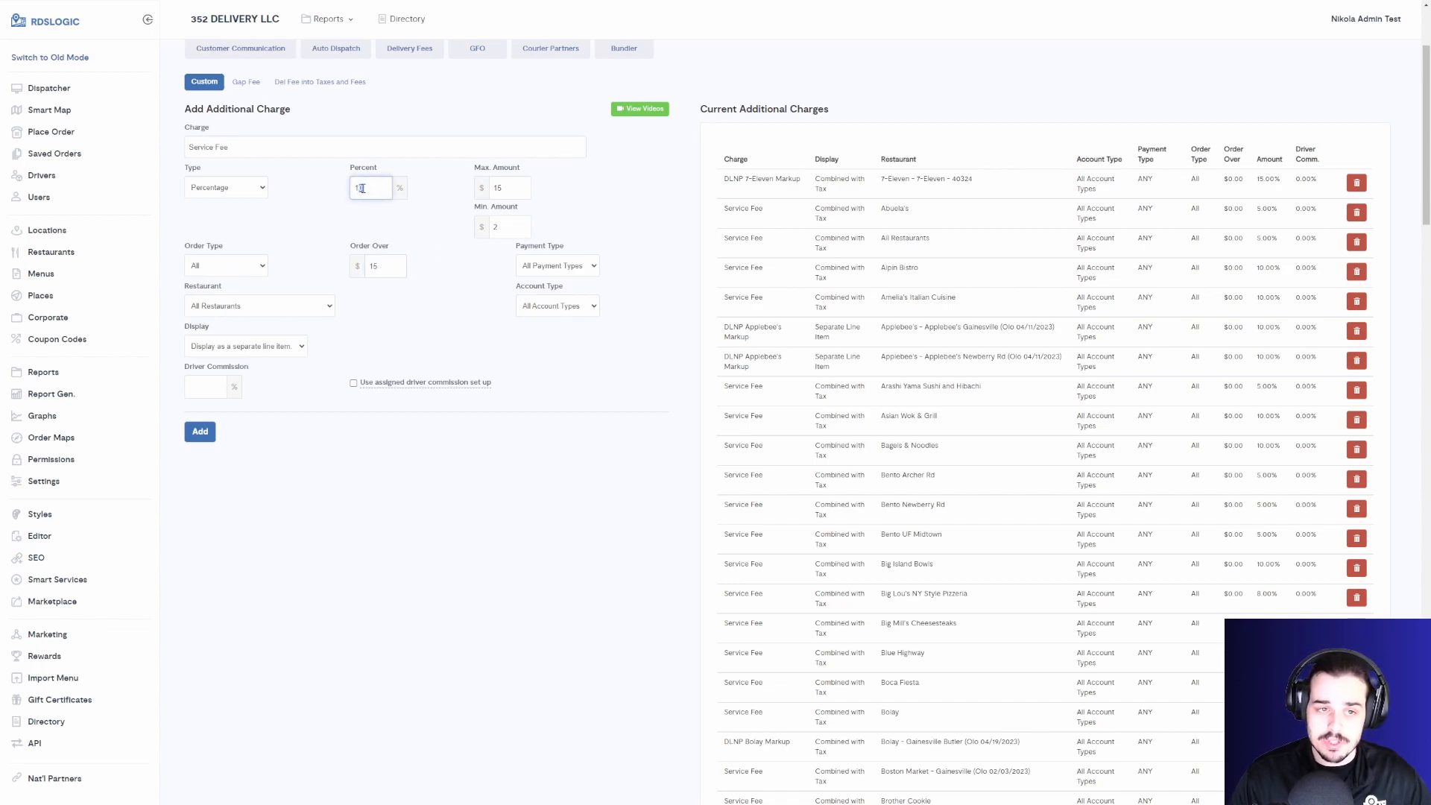
pyautogui.doubleClick(372, 266)
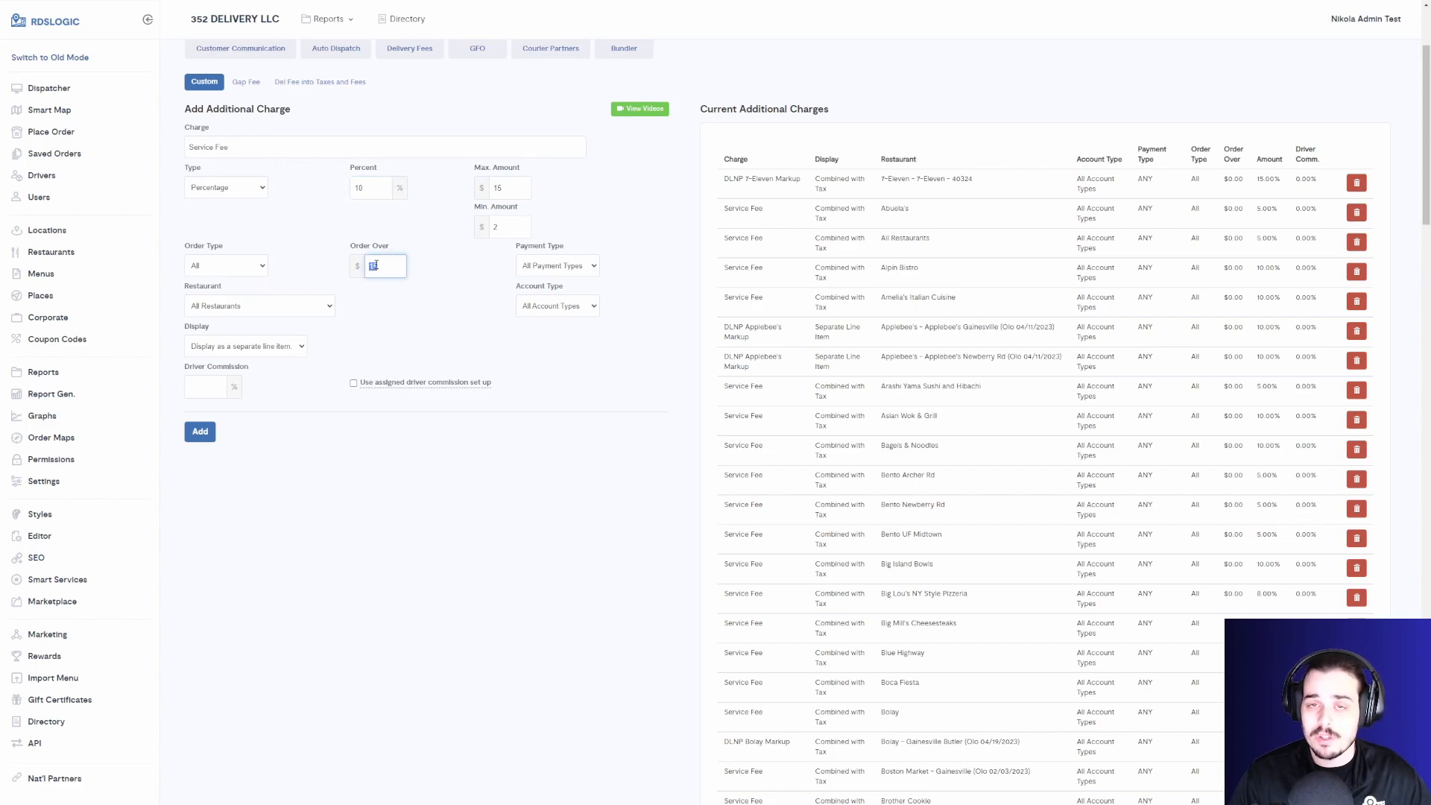
pyautogui.click(385, 266)
pyautogui.click(501, 227)
pyautogui.click(478, 253)
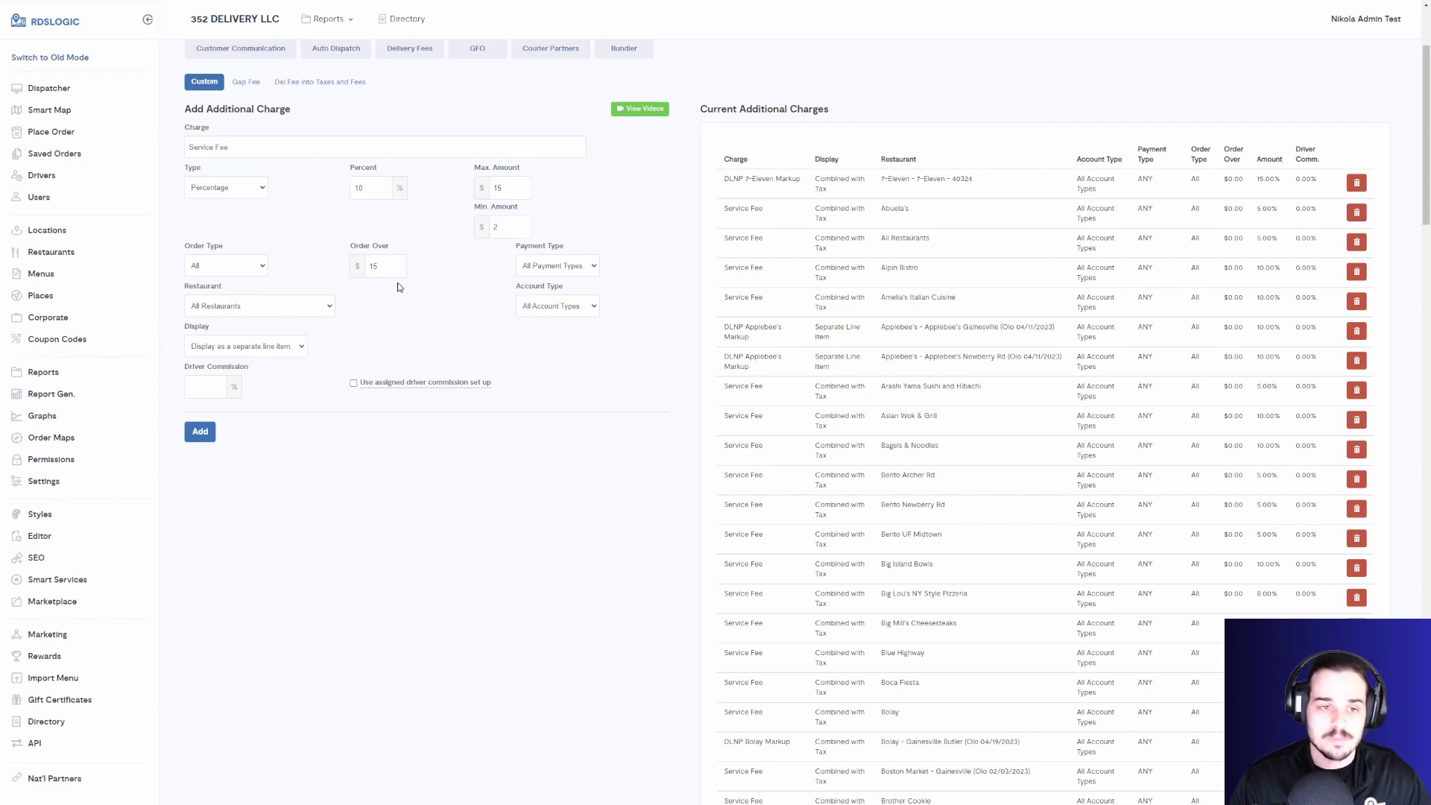
# Step: Review the charge's payment type, account type and display options, leaving the default choices selected
pyautogui.click(549, 273)
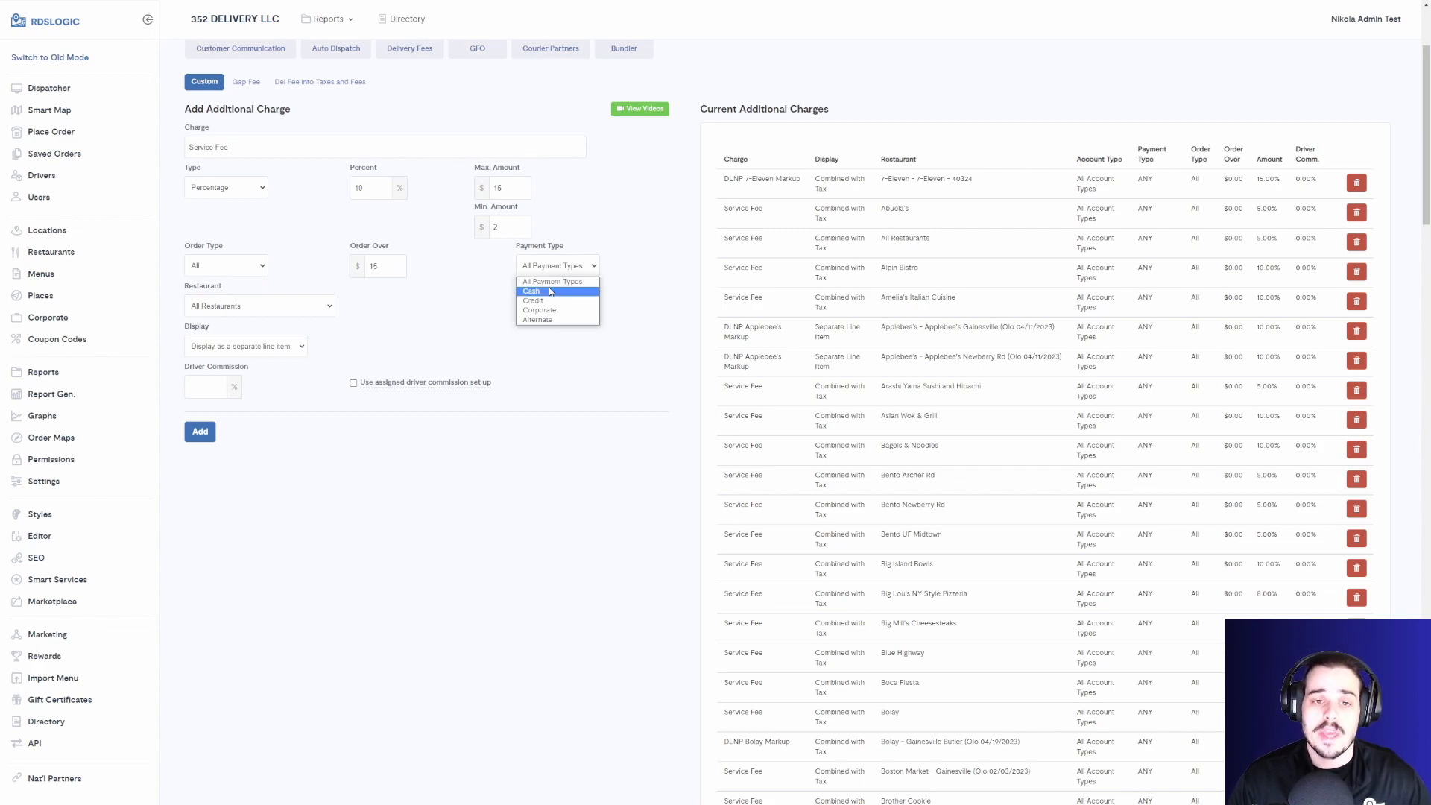
pyautogui.click(541, 283)
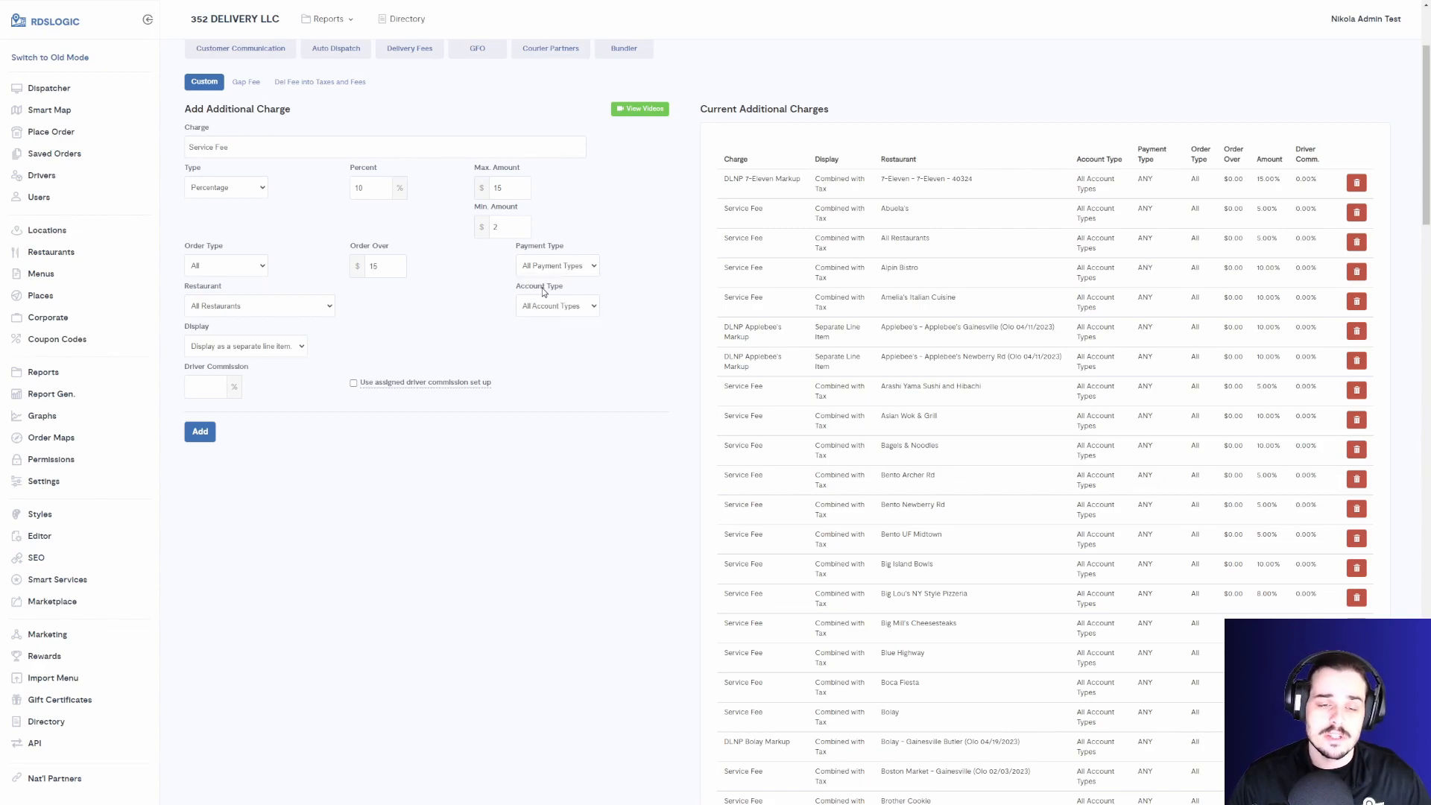
pyautogui.click(539, 306)
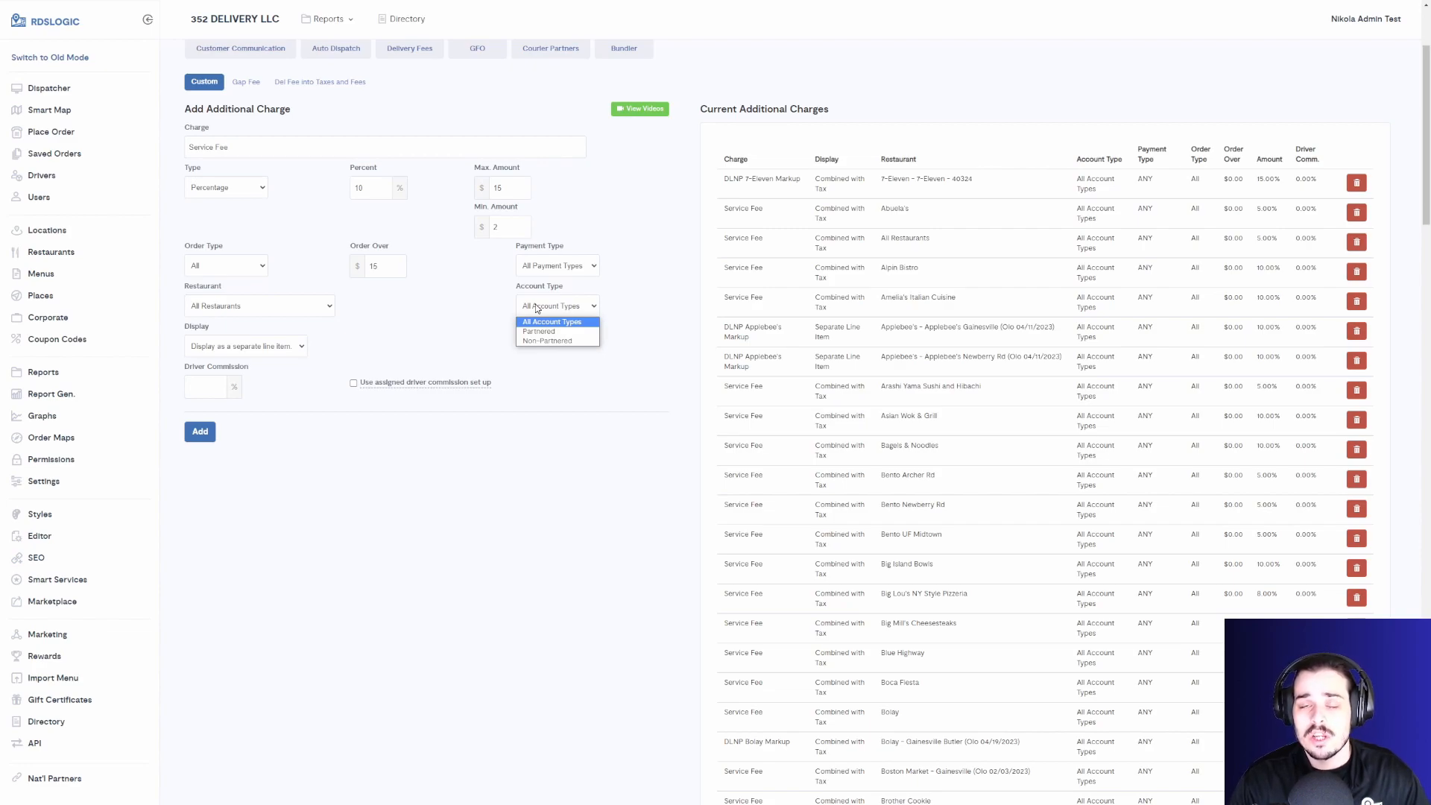
pyautogui.click(471, 325)
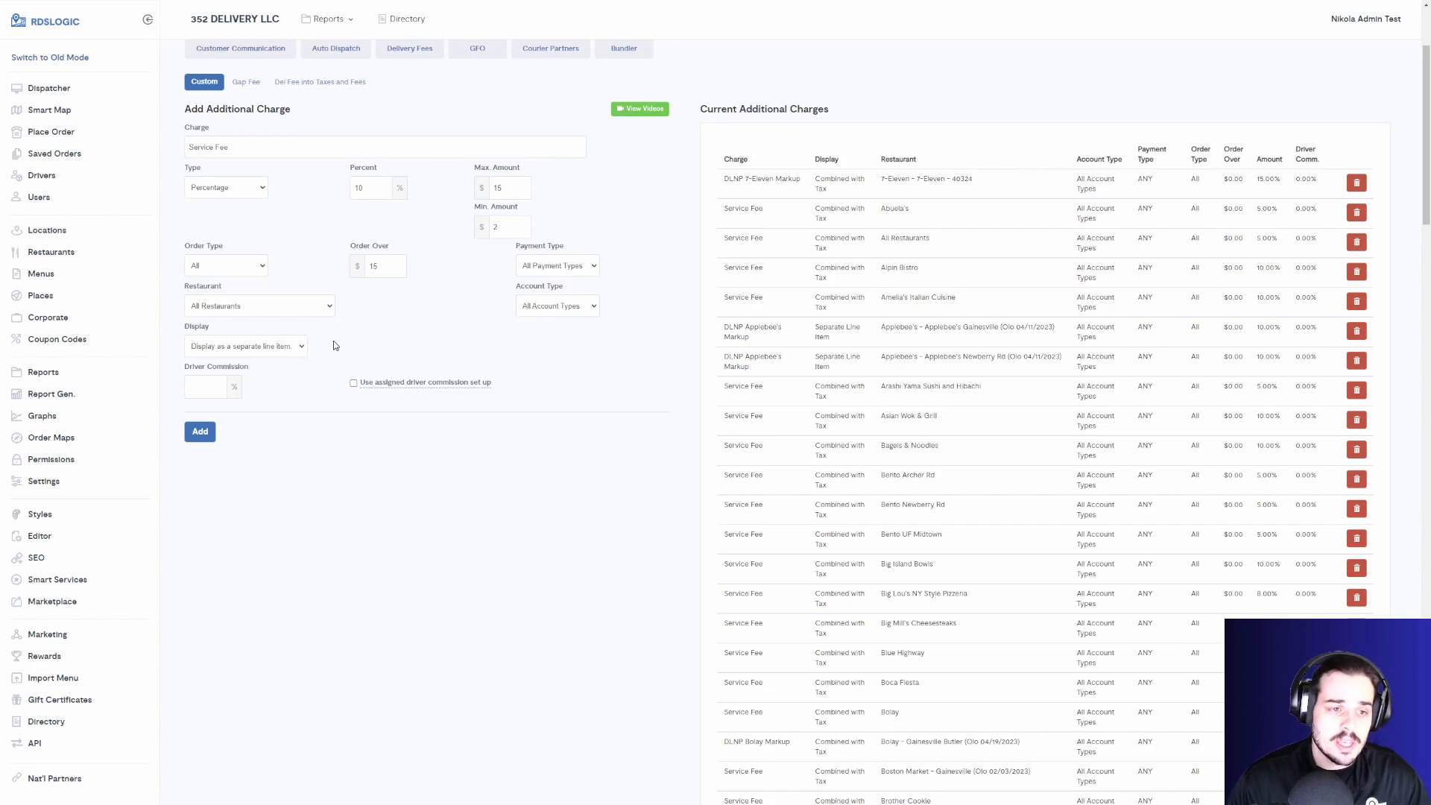
pyautogui.click(294, 353)
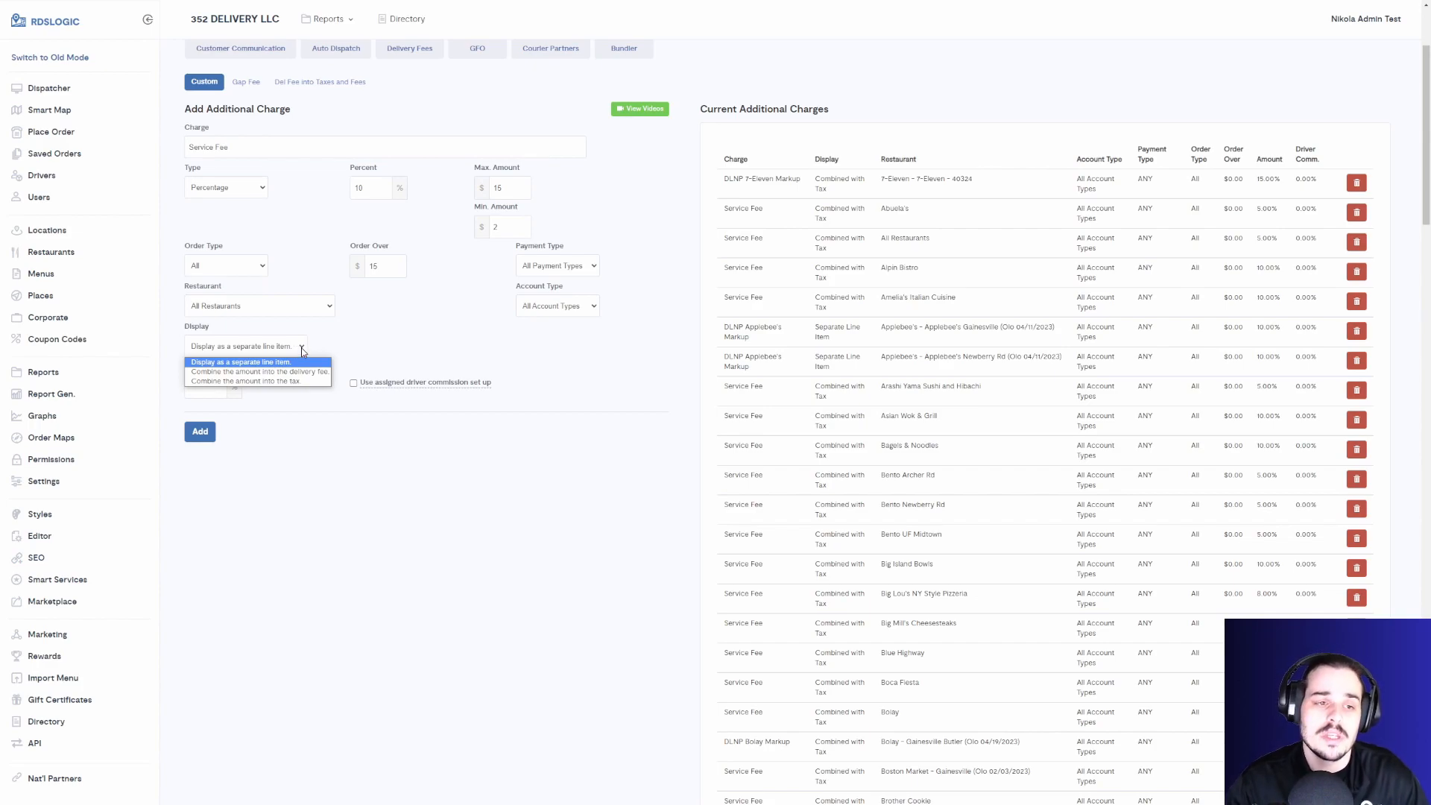
pyautogui.click(375, 336)
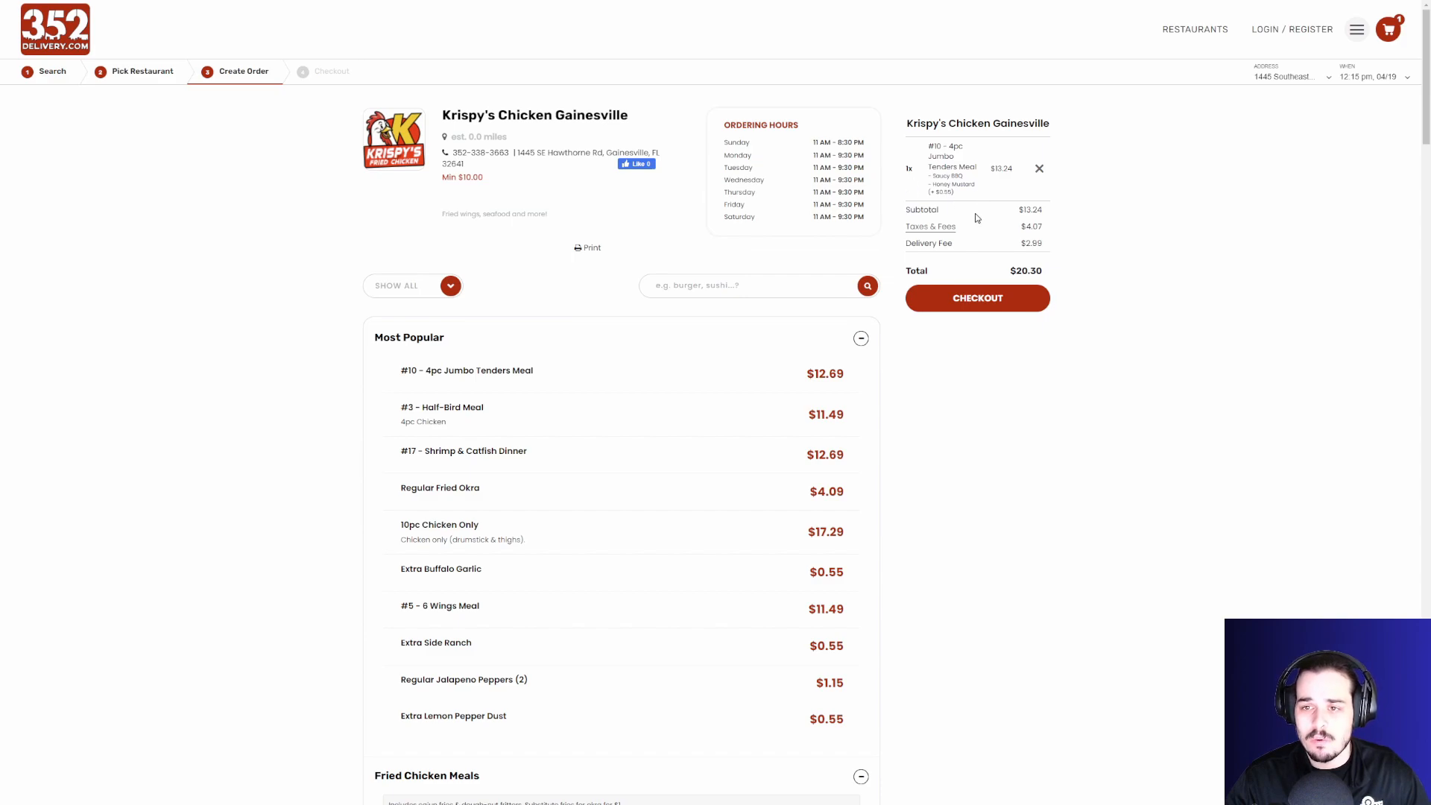
# Step: On the 352 Delivery ordering site, examine the subtotal, taxes and fees, and delivery fee of the Krispy's Chicken Gainesville order
pyautogui.moveTo(1029, 209); pyautogui.dragTo(1044, 245)
pyautogui.click(1043, 216)
pyautogui.click(1045, 245)
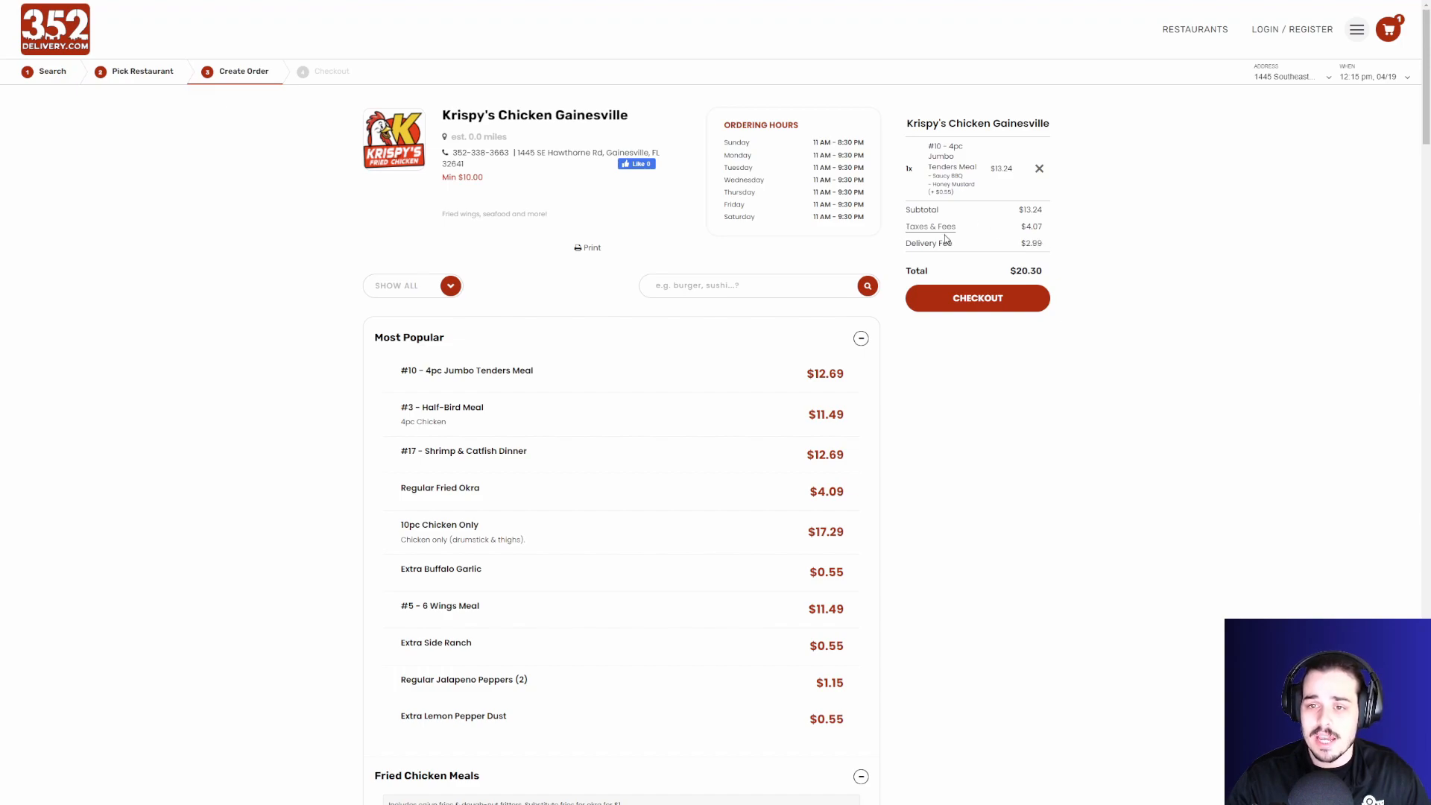
# Step: Examine the order's taxes and fees breakdown, focusing on the service fee line
pyautogui.moveTo(945, 228)
pyautogui.moveTo(921, 259); pyautogui.dragTo(991, 263)
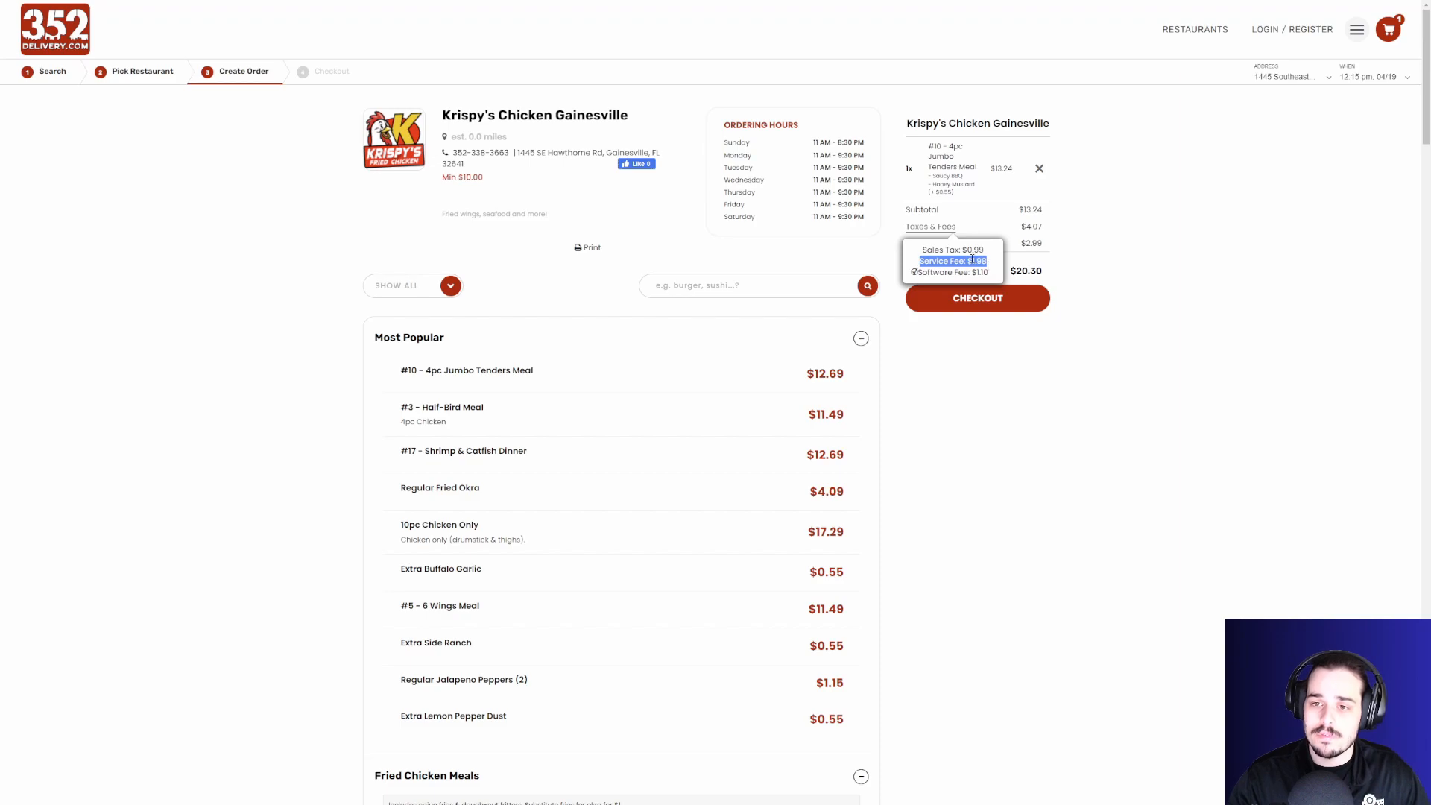
pyautogui.click(972, 259)
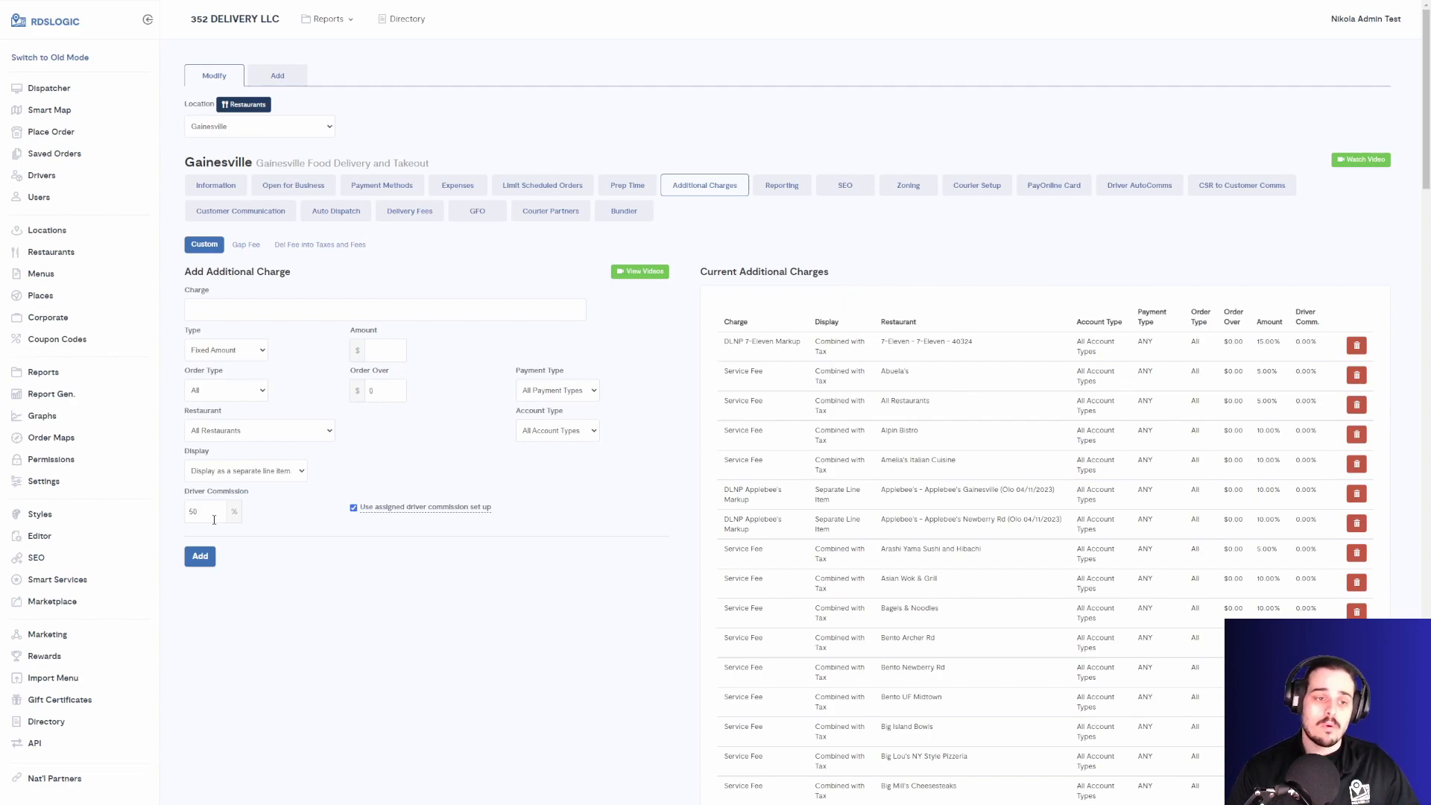
# Step: Back in RDSLogic, review the custom charge's driver commission percentage and the explanation of the assigned driver commission option
pyautogui.moveTo(389, 512)
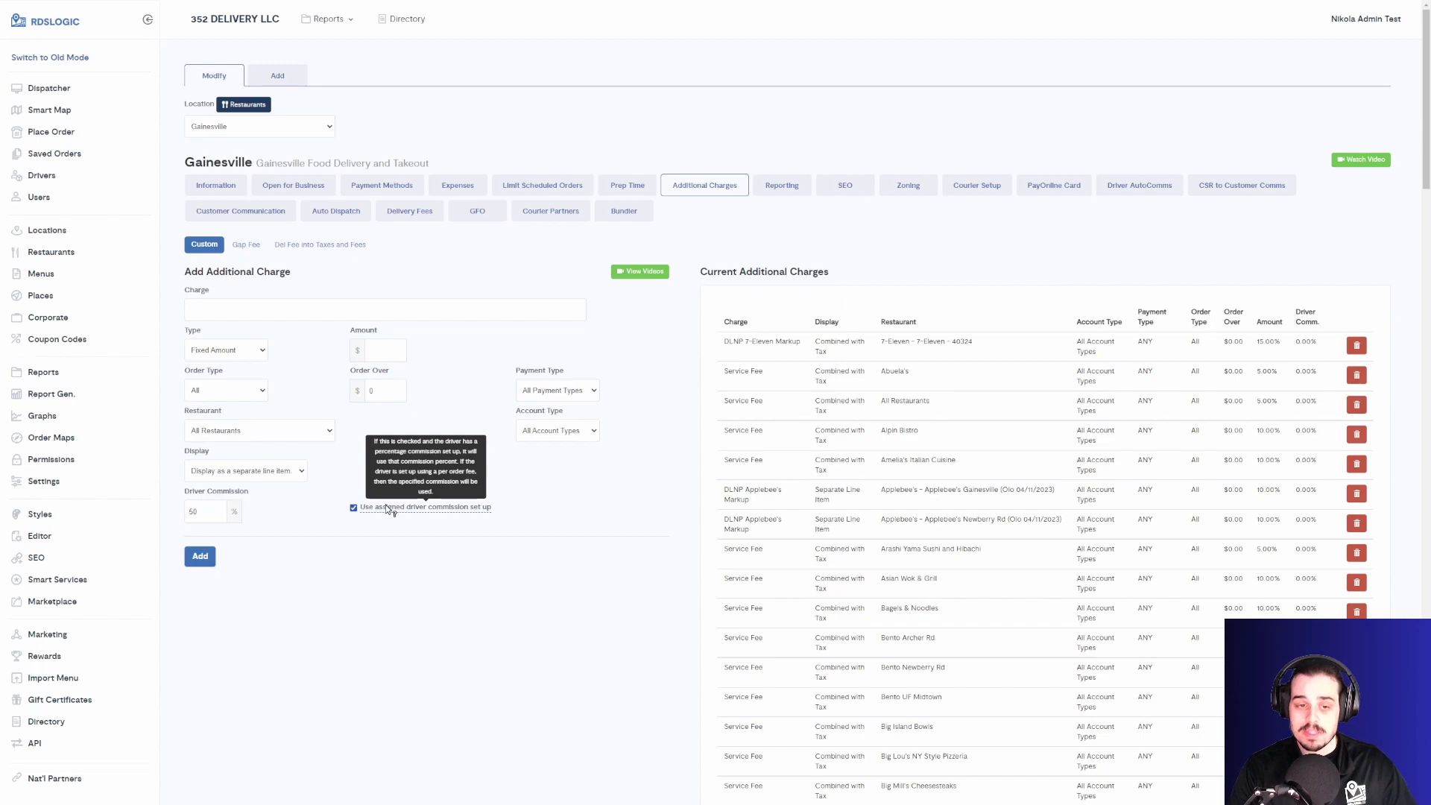
pyautogui.click(193, 512)
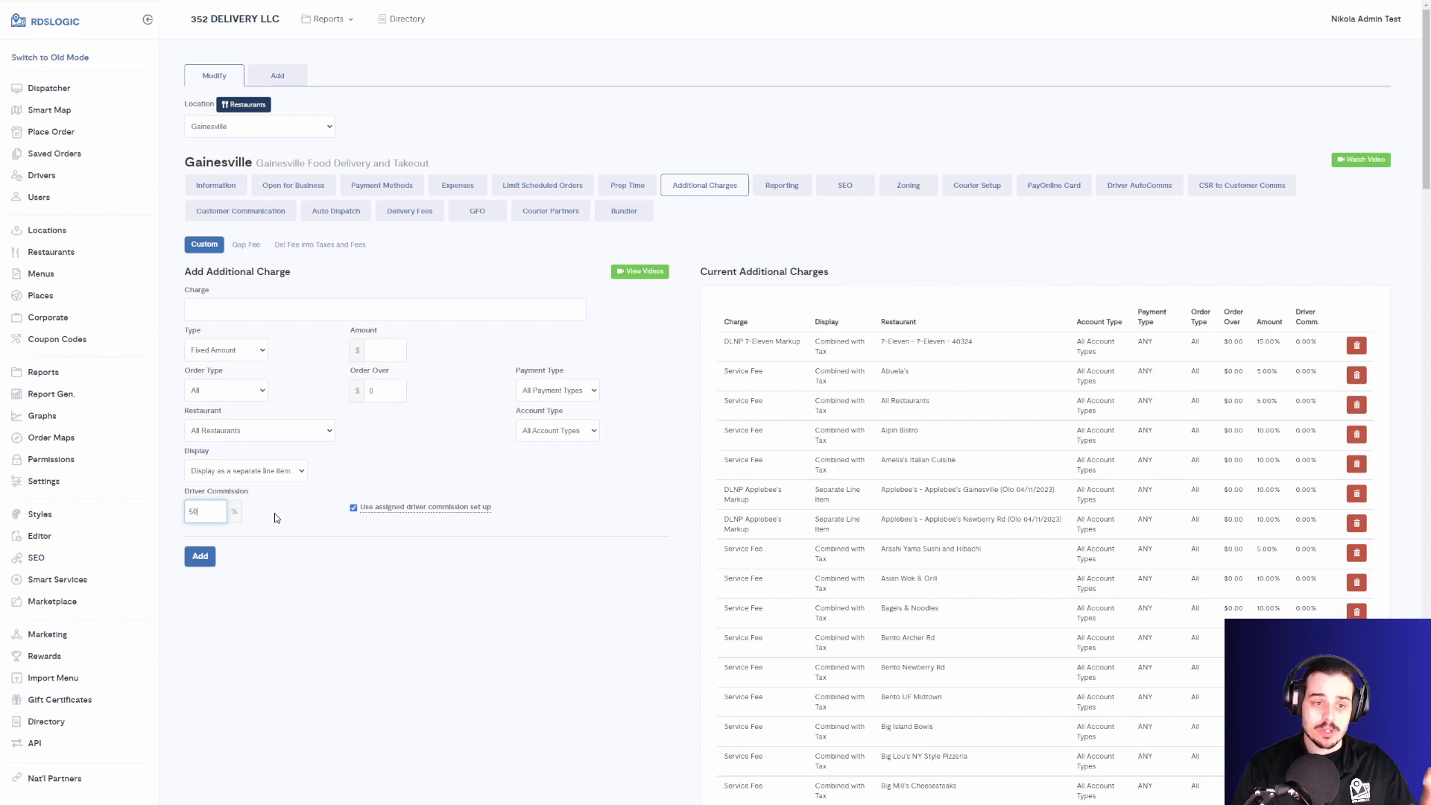
# Step: Review Gainesville's Gap Fee settings, including the fee name and display options, keeping Display as a separate line item
pyautogui.click(246, 244)
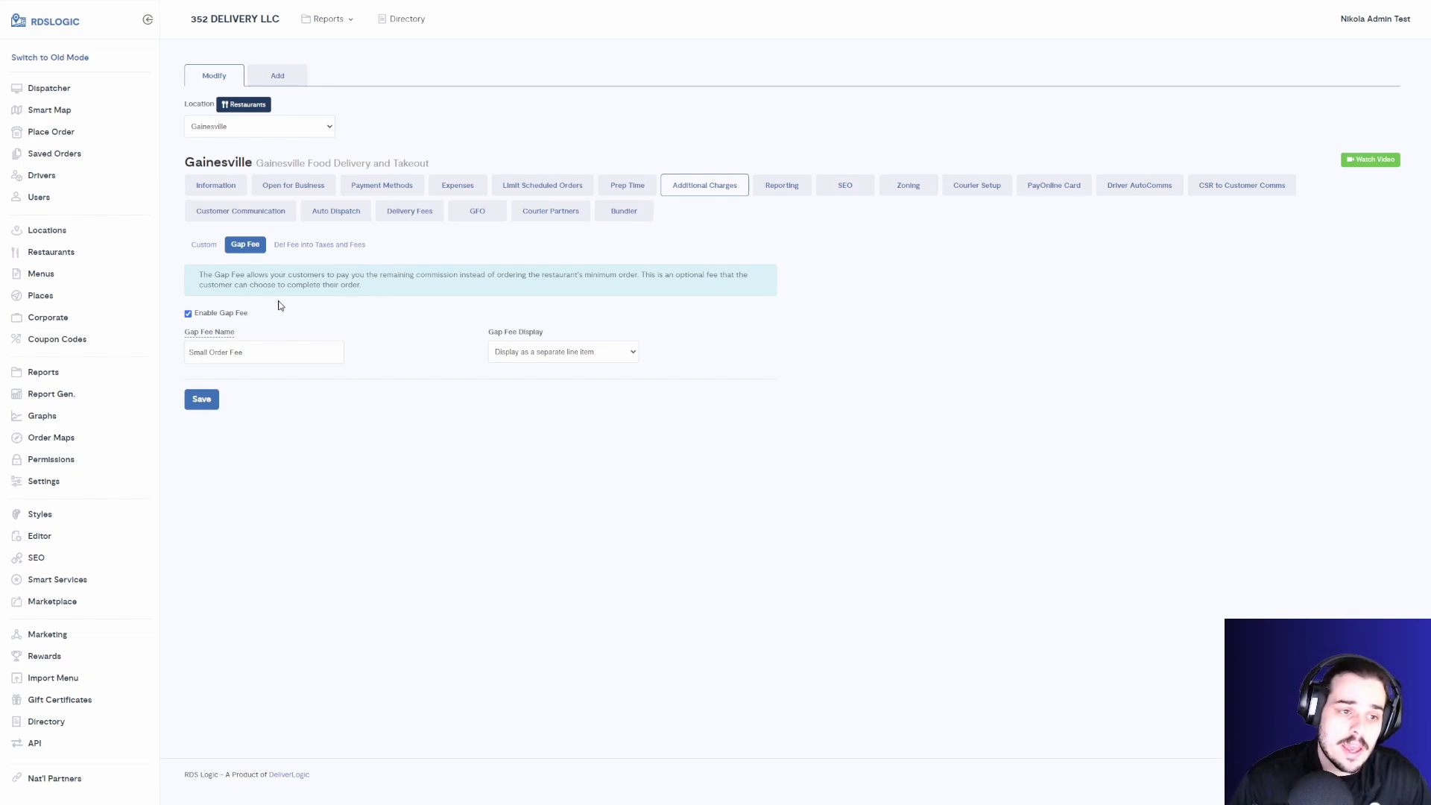
pyautogui.moveTo(235, 339)
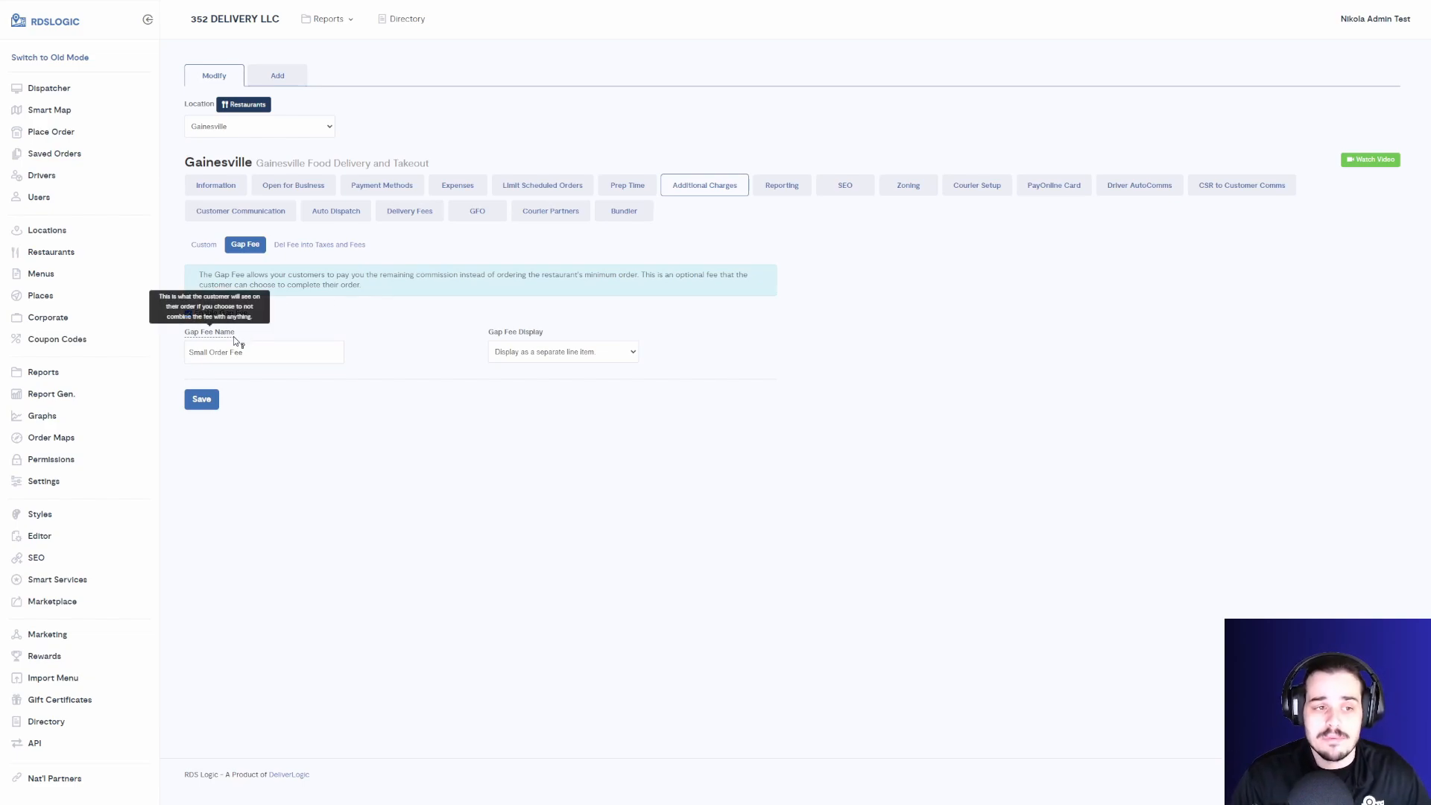
pyautogui.moveTo(243, 352); pyautogui.dragTo(189, 358)
pyautogui.click(253, 347)
pyautogui.click(241, 347)
pyautogui.click(241, 352)
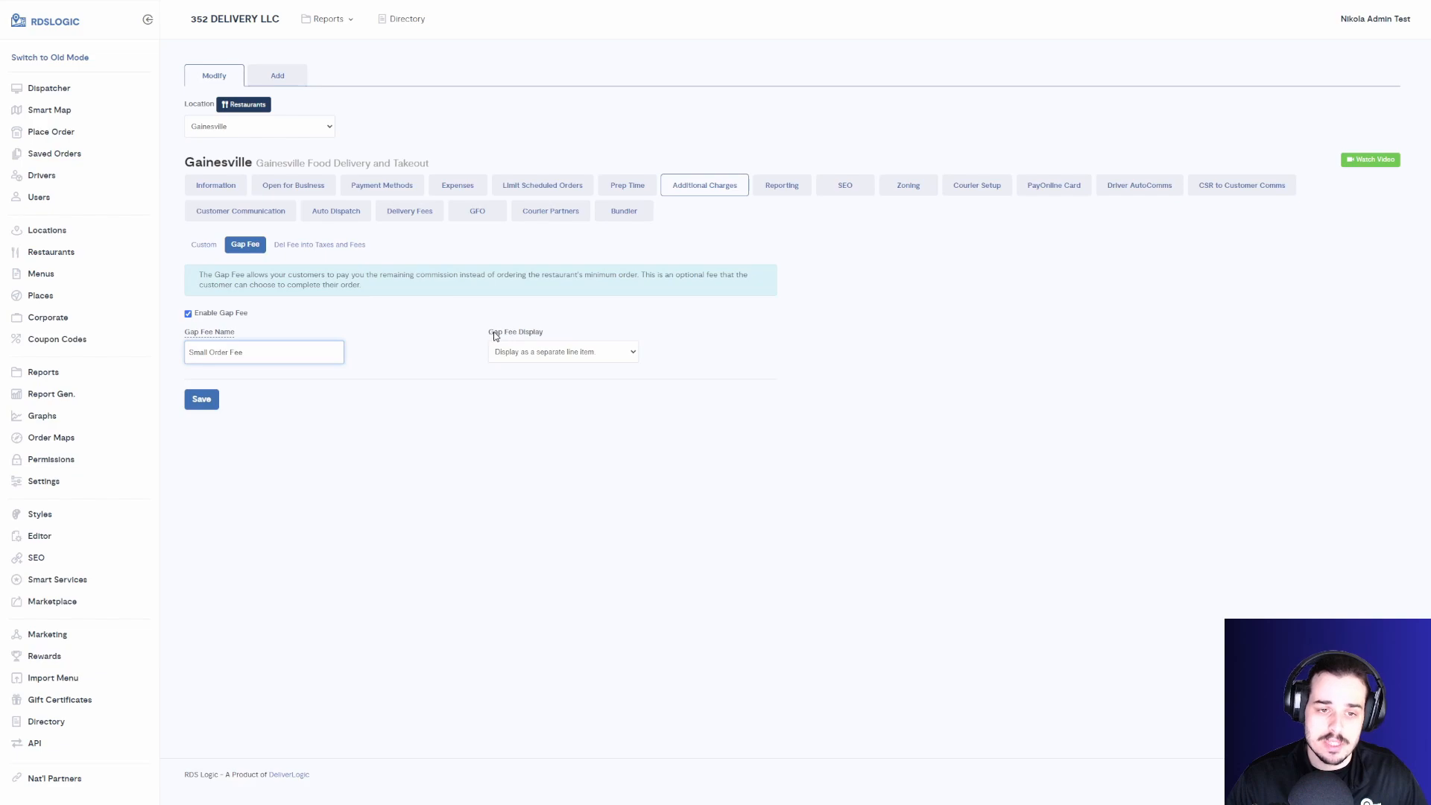
pyautogui.click(588, 347)
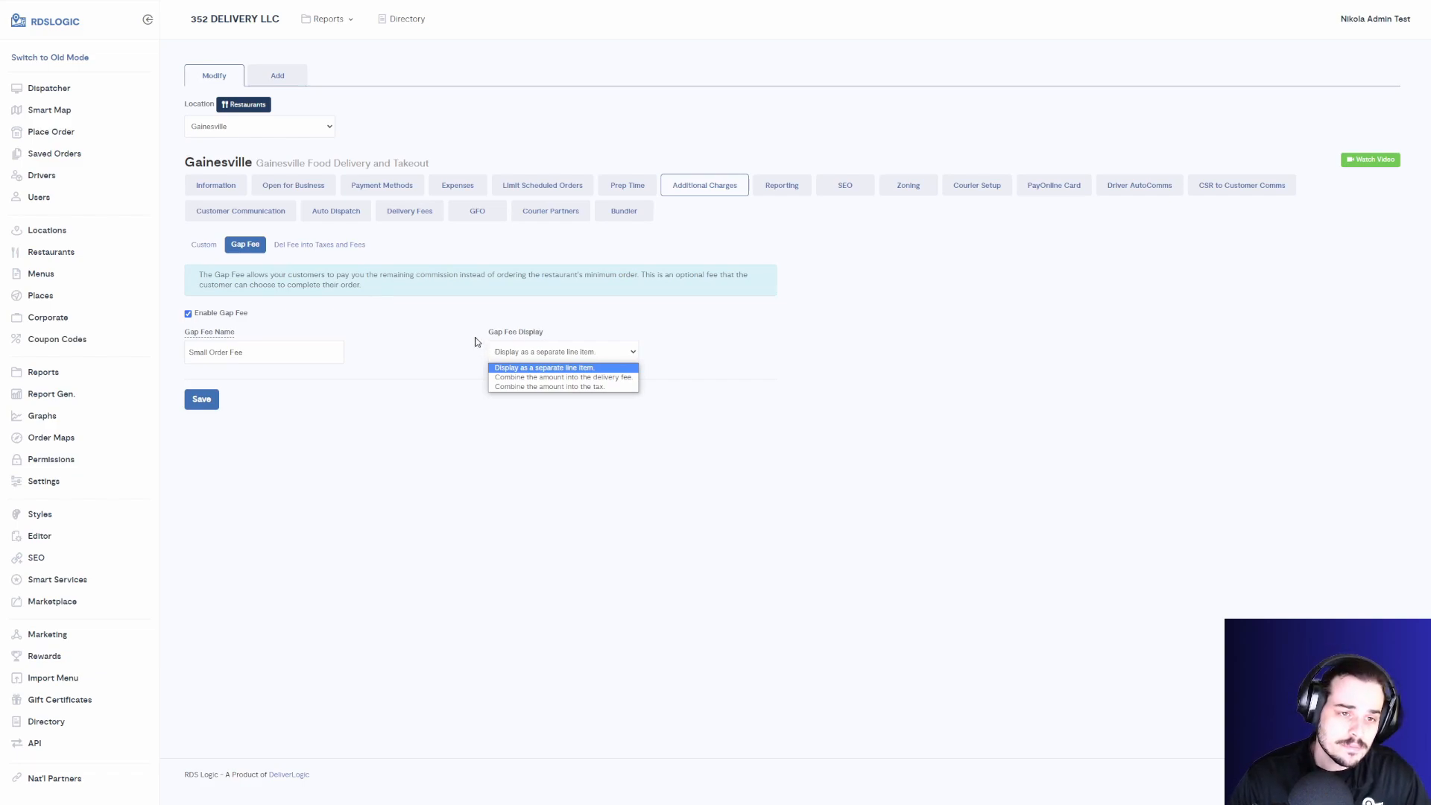
pyautogui.click(489, 352)
# Step: Add a $1 delivery service discount fee for Gainesville to shift part of the delivery fee into taxes and fees
pyautogui.click(310, 248)
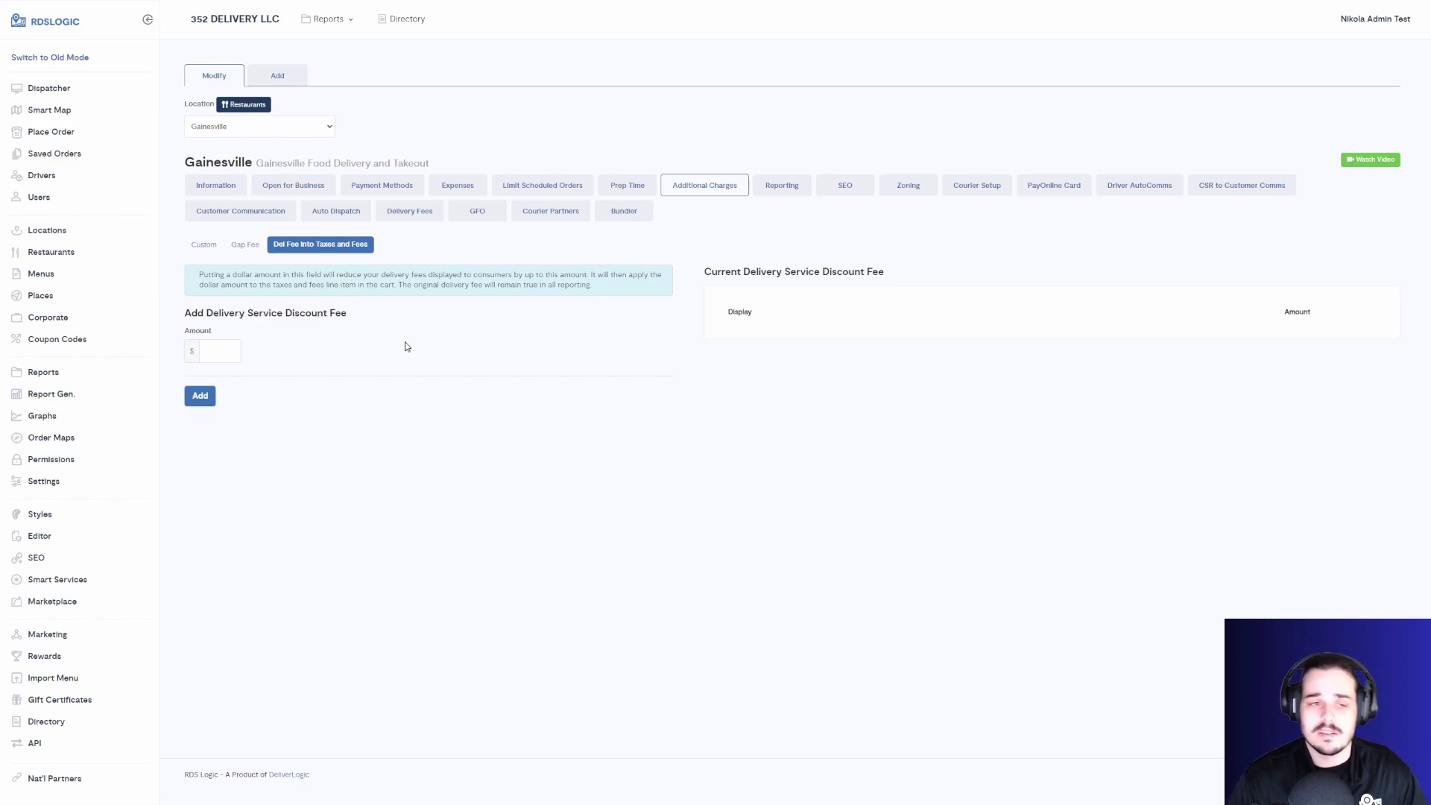
pyautogui.click(209, 351)
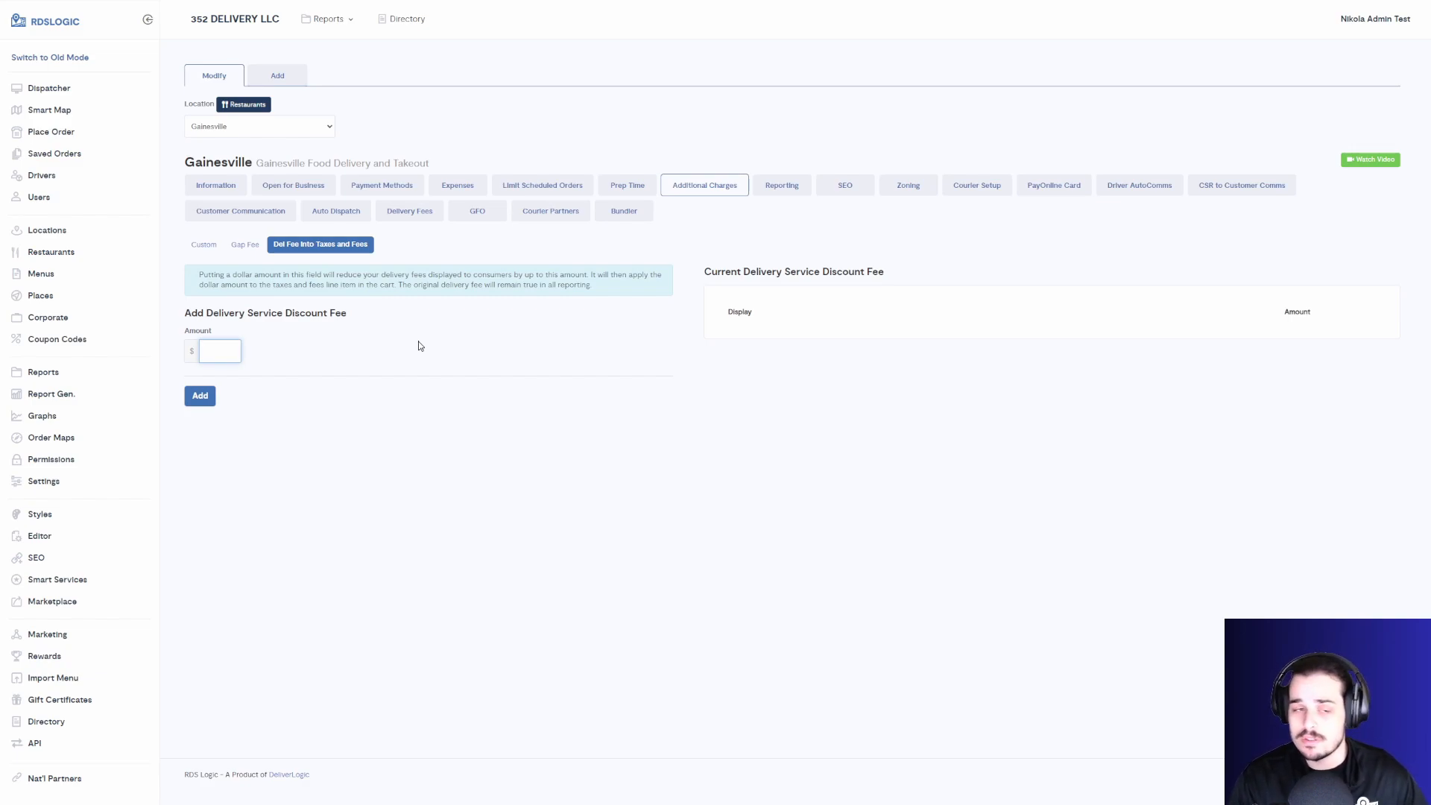
pyautogui.write('1')
pyautogui.click(200, 395)
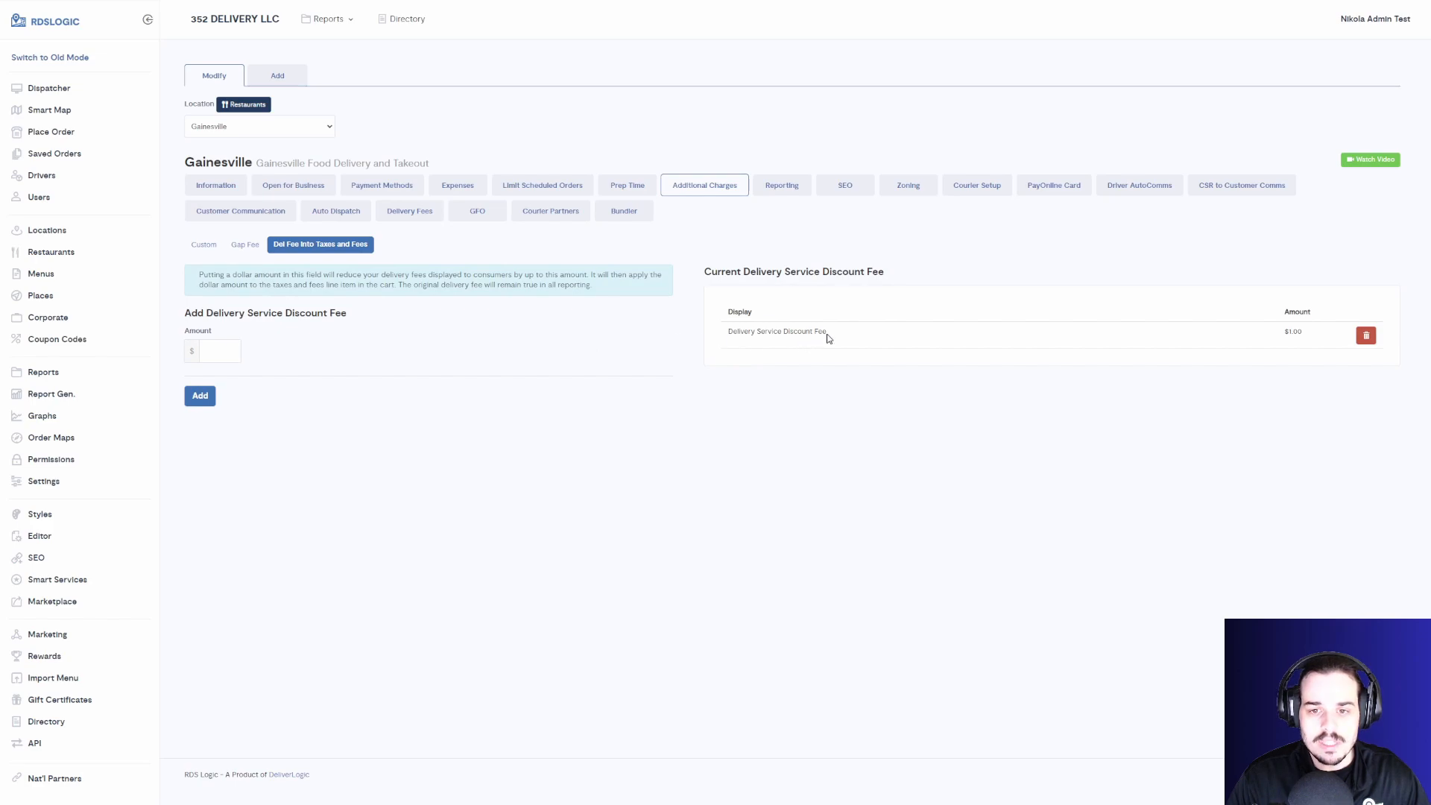
# Step: Examine the display name and amount of the current delivery service discount fee
pyautogui.moveTo(829, 332); pyautogui.dragTo(1004, 336)
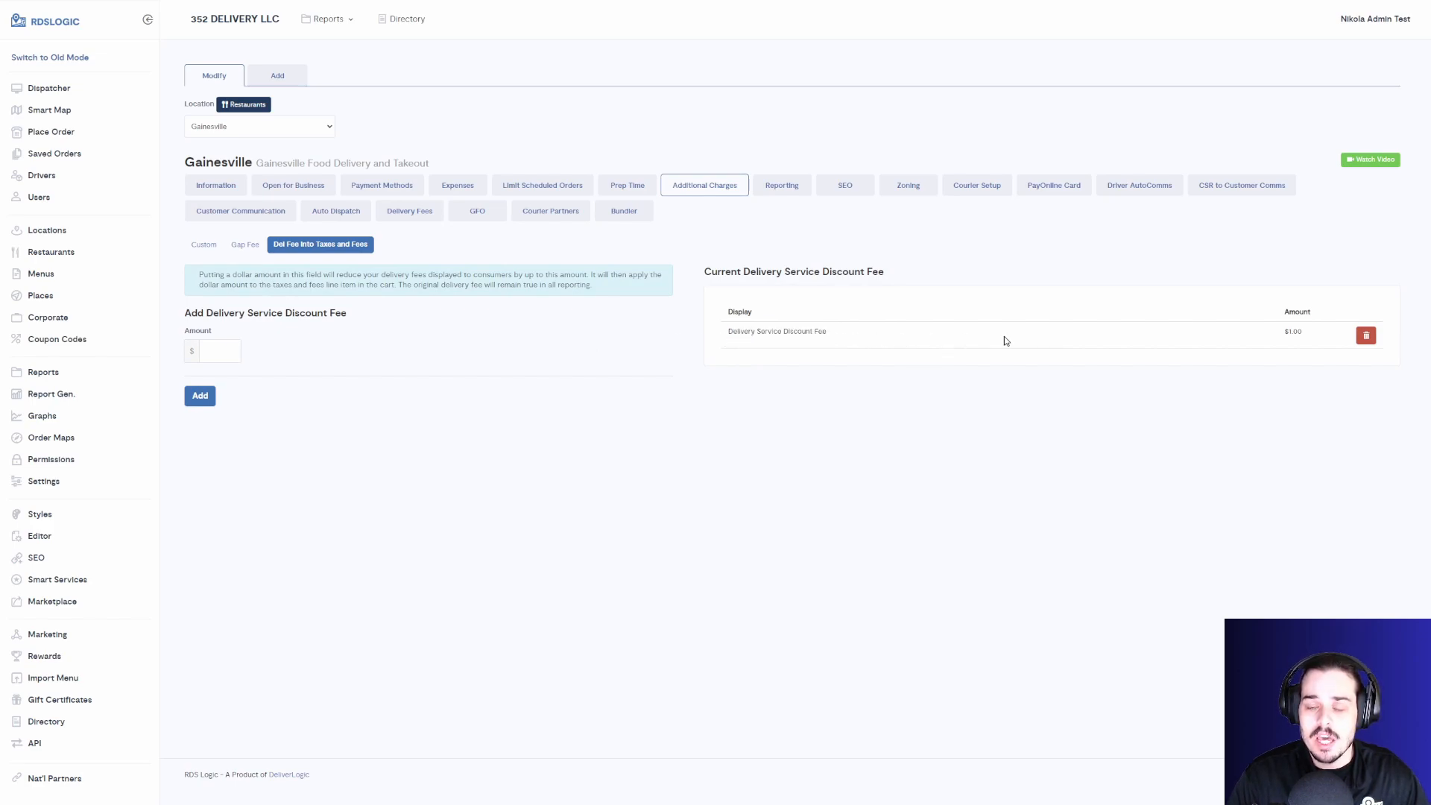
pyautogui.click(1304, 336)
pyautogui.moveTo(1304, 336); pyautogui.dragTo(1290, 333)
pyautogui.click(1304, 333)
pyautogui.click(1306, 337)
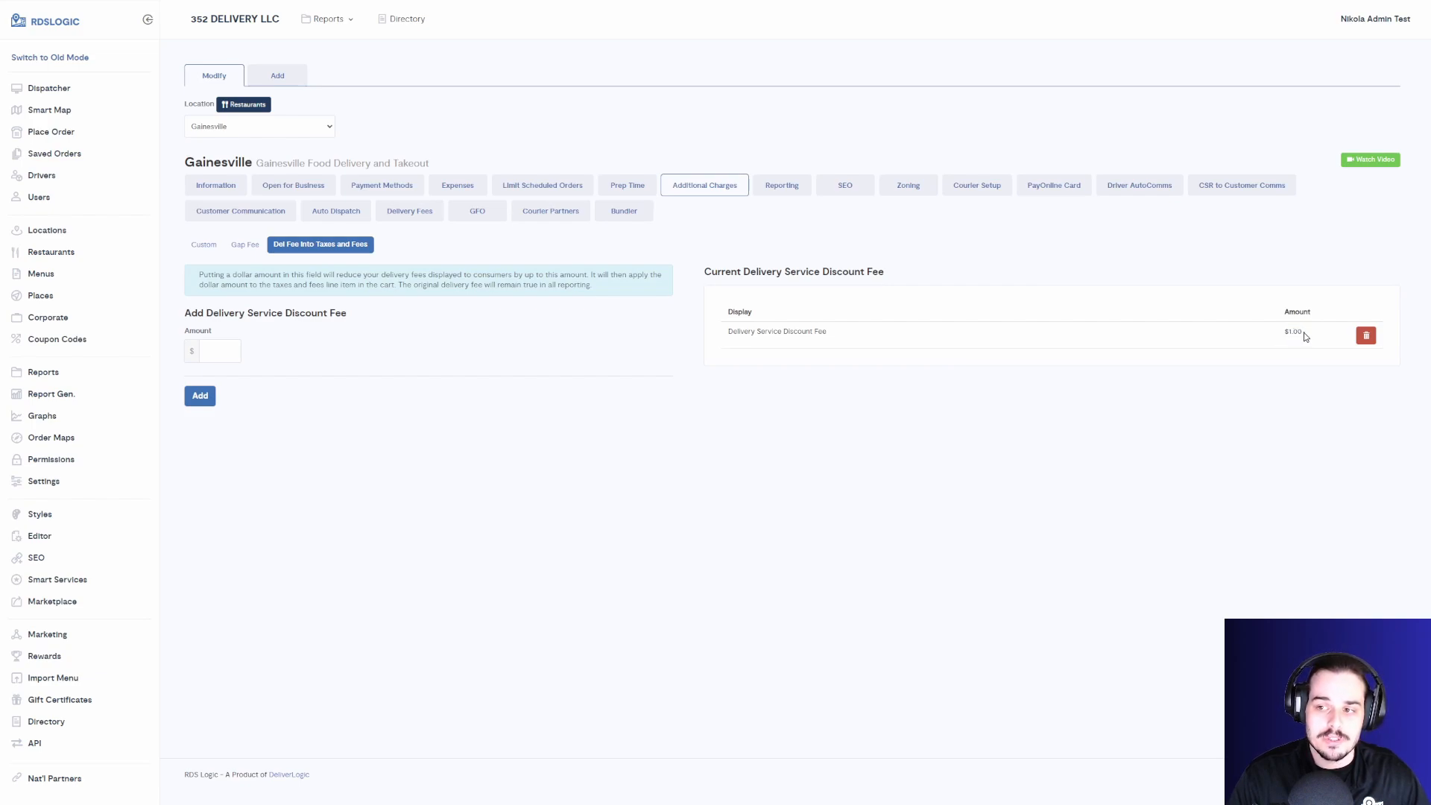
# Step: Delete the delivery service discount fee and return to the custom additional charges
pyautogui.click(1366, 336)
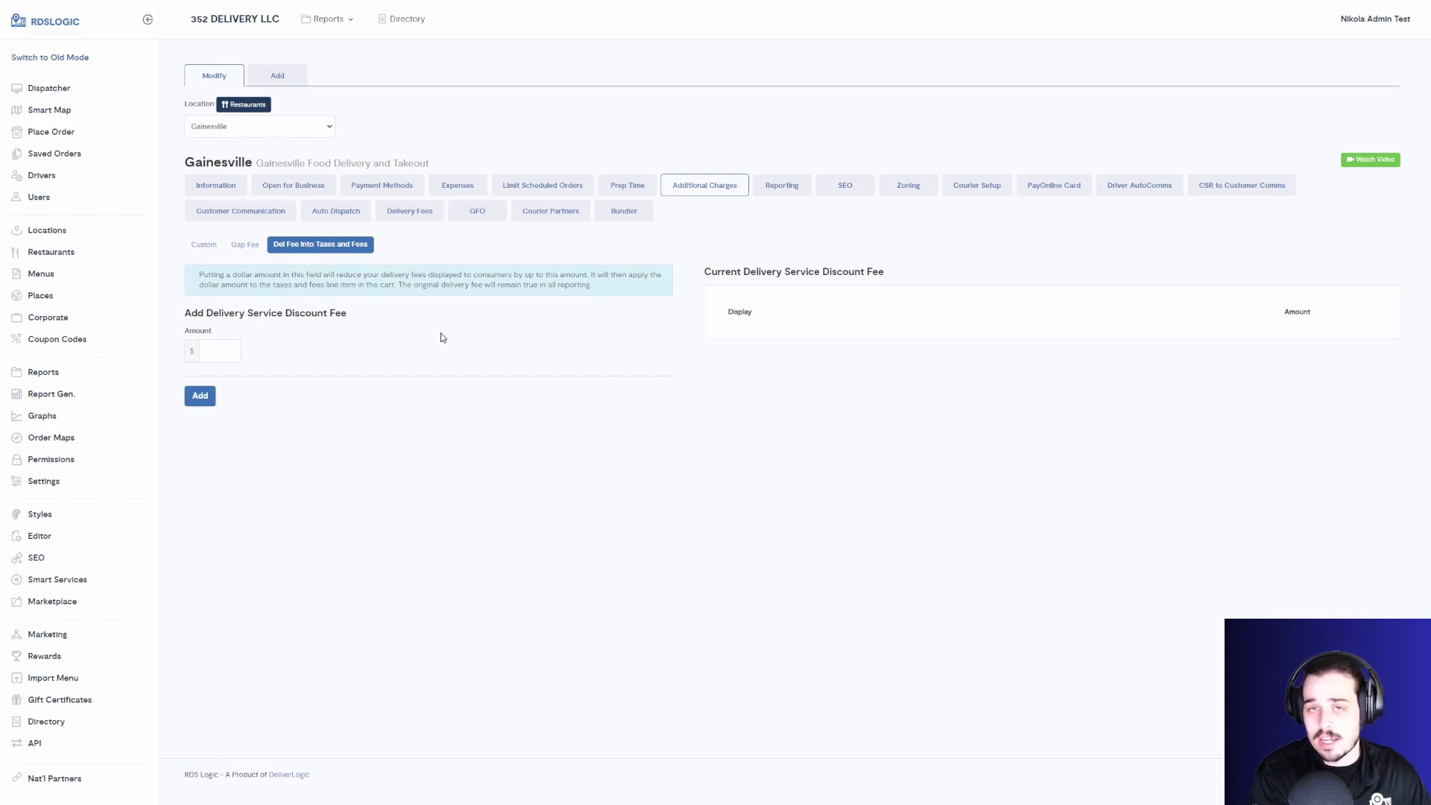
pyautogui.click(203, 244)
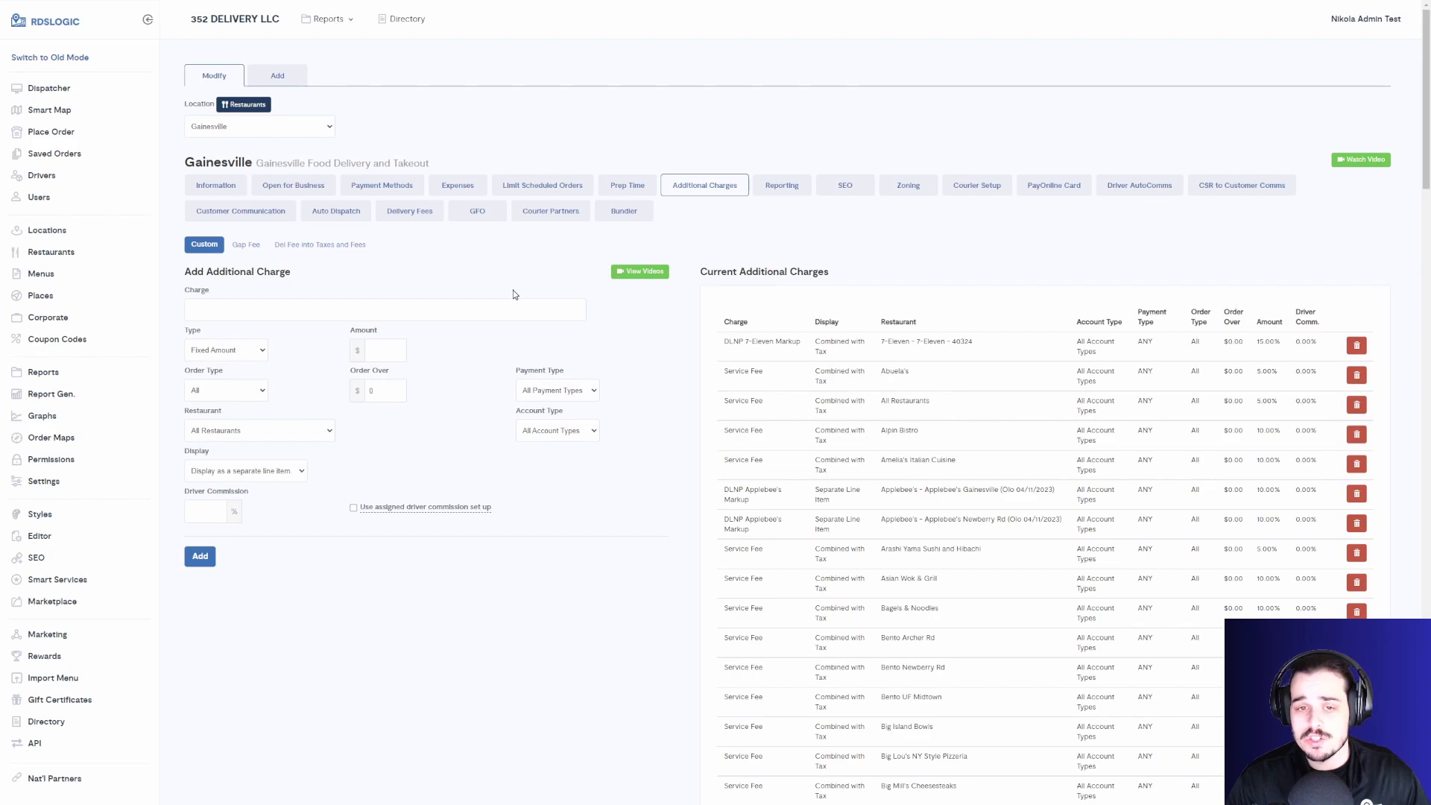